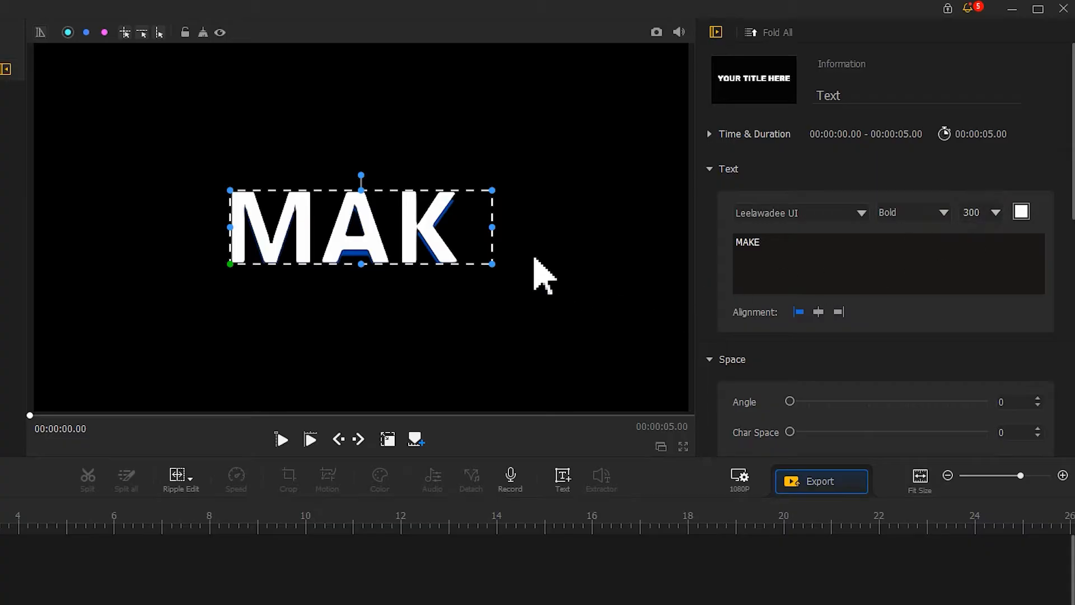
Enlarge the MAKE title to nearly the full frame width, centre it in the preview, and hide its selection frame.
left_click_drag(492, 228, 728, 358)
left_click_drag(223, 309, 34, 342)
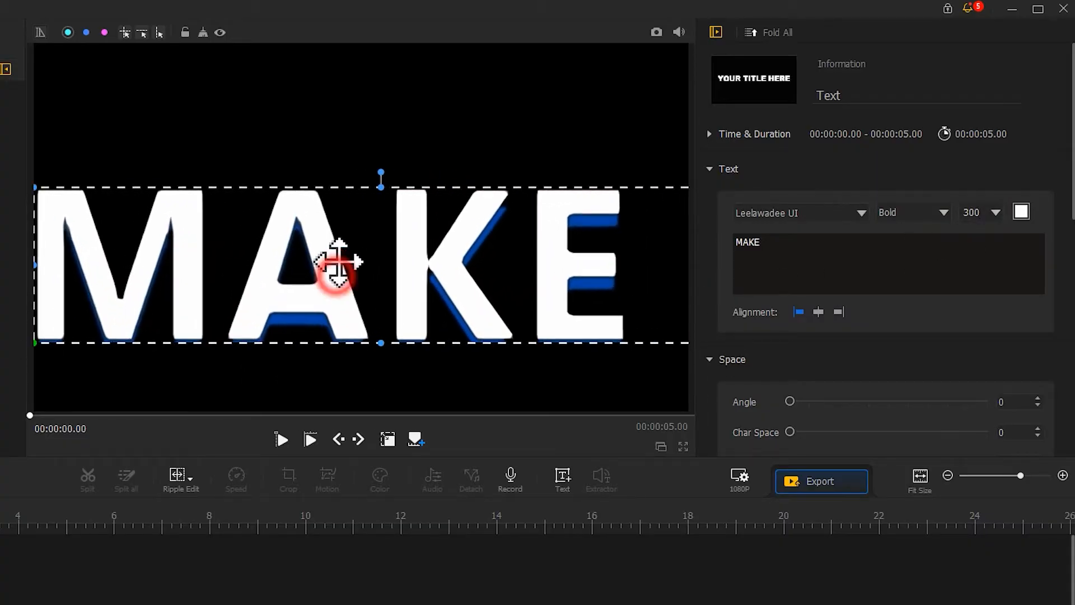
left_click_drag(336, 264, 362, 238)
left_click(385, 439)
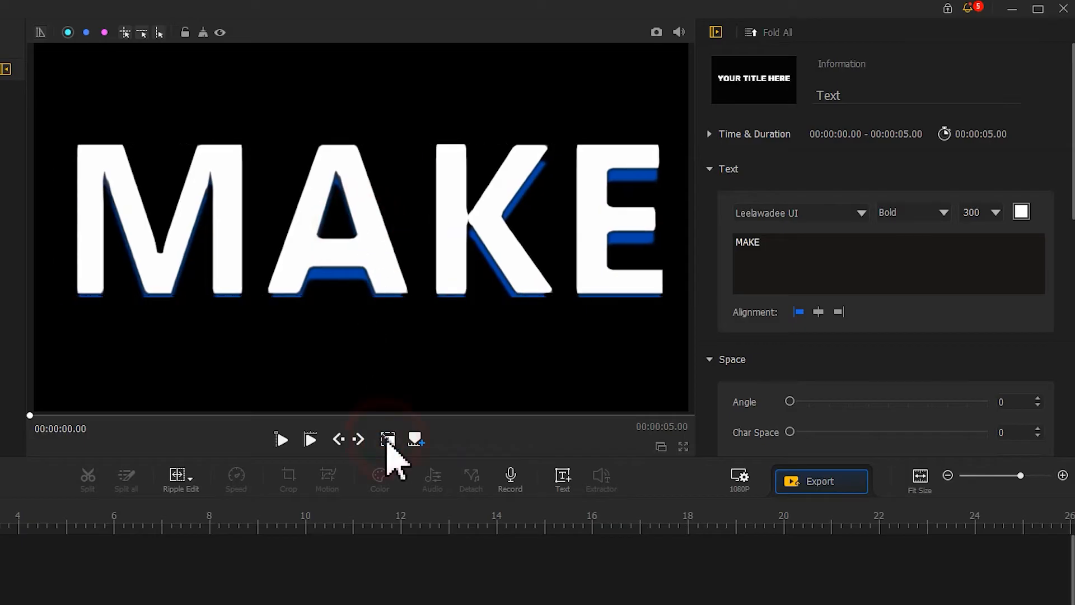
Set the MAKE title's text shadow offset to 0 and capture a snapshot of the white-on-black frame.
left_click_drag(1073, 169, 1031, 461)
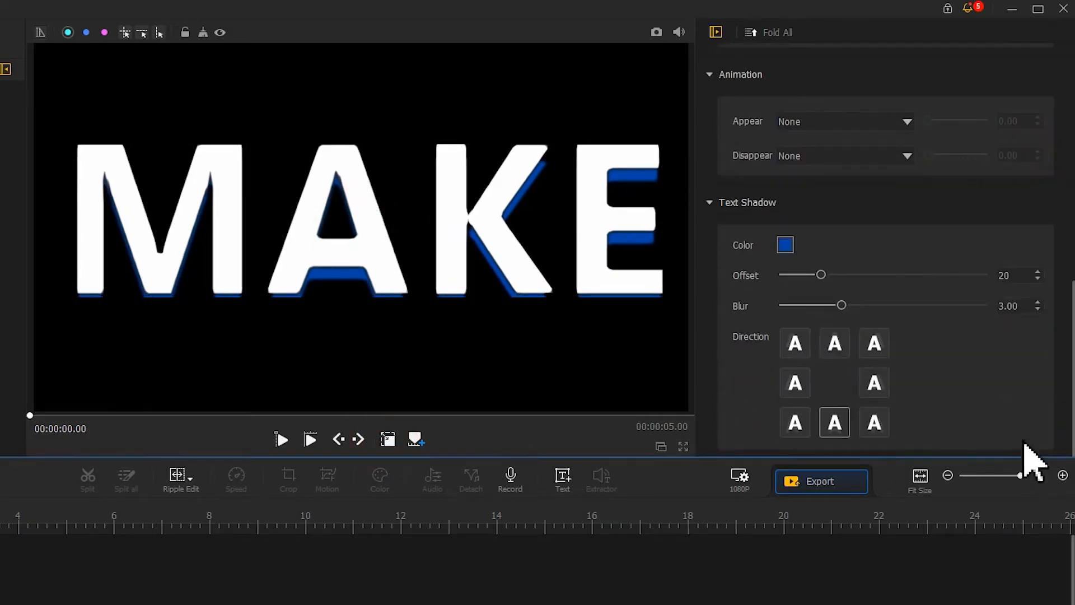
left_click_drag(821, 276, 750, 303)
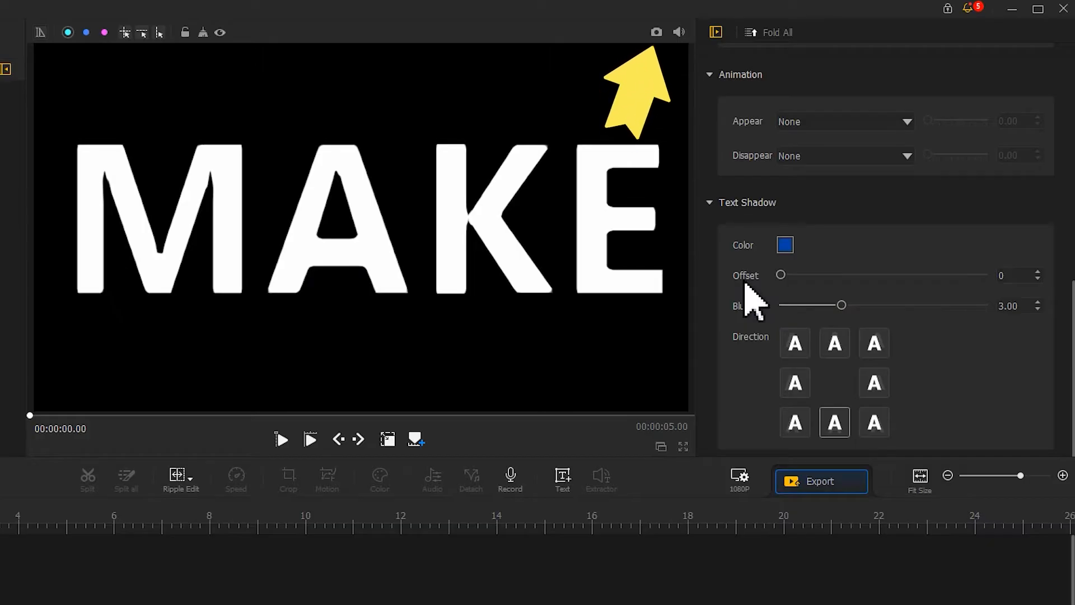
left_click(655, 33)
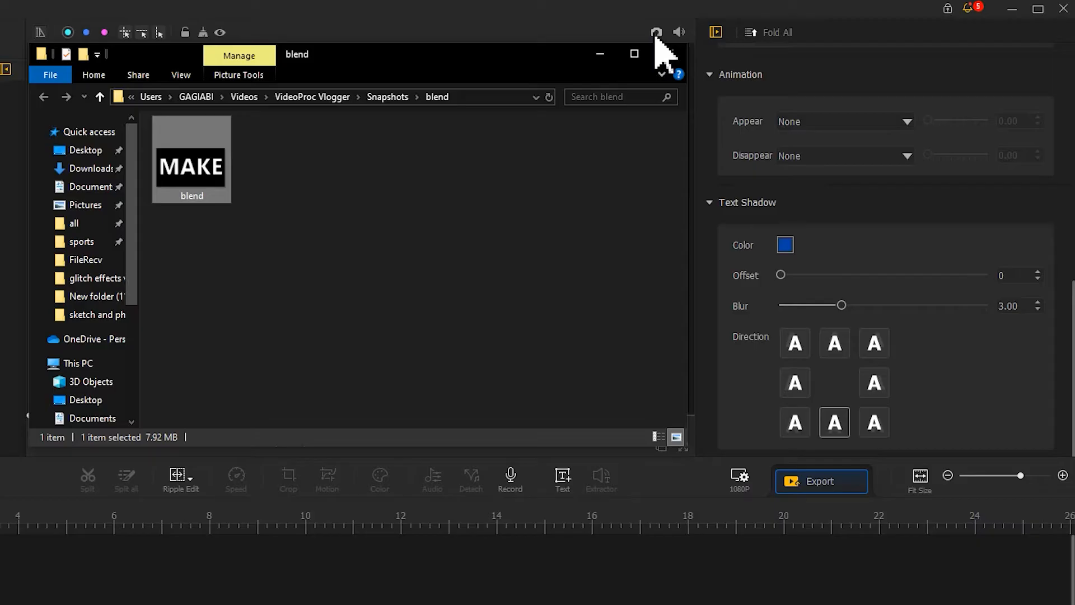
left_click(614, 34)
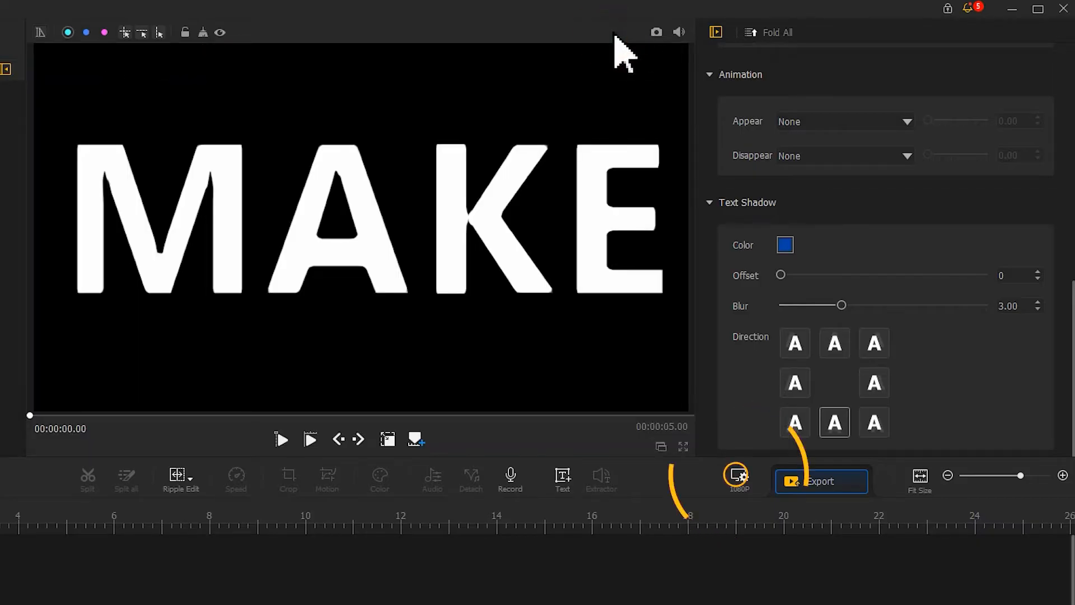
Change the project's background colour to White.
left_click(738, 475)
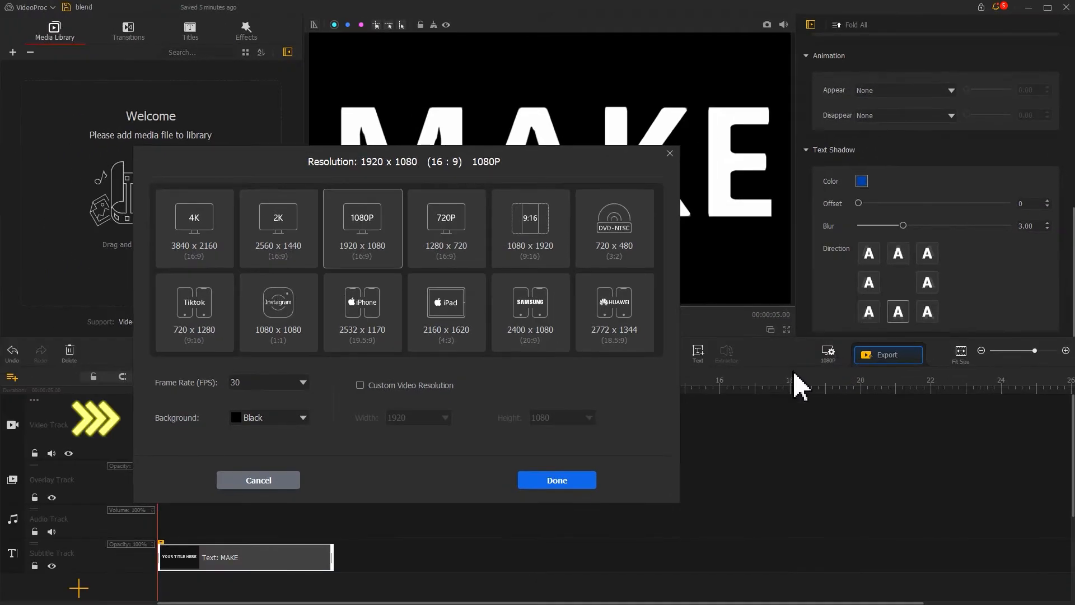
left_click(293, 424)
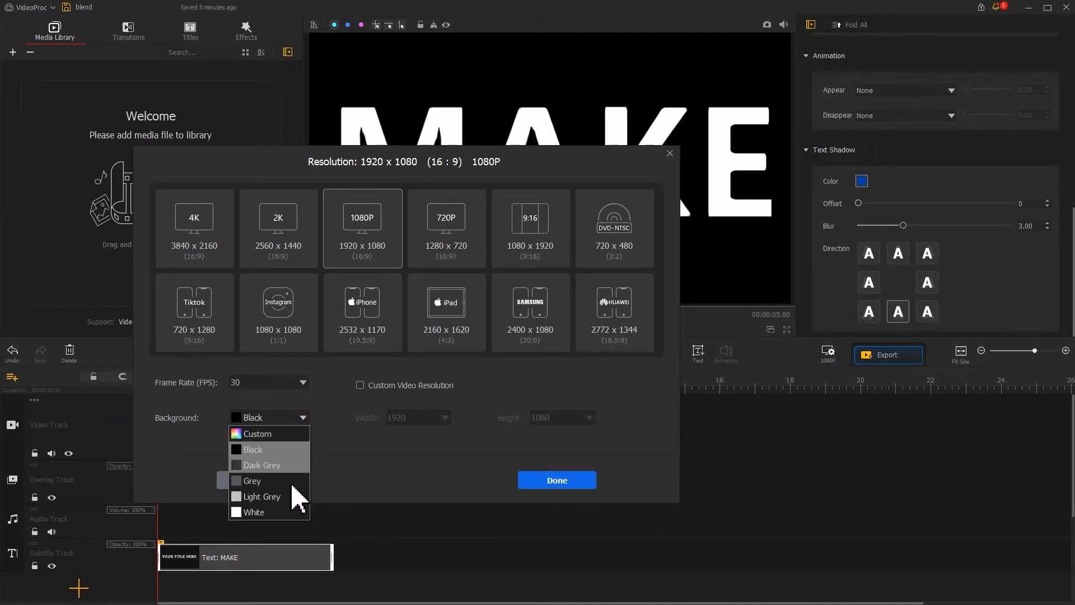
left_click(296, 510)
left_click(555, 483)
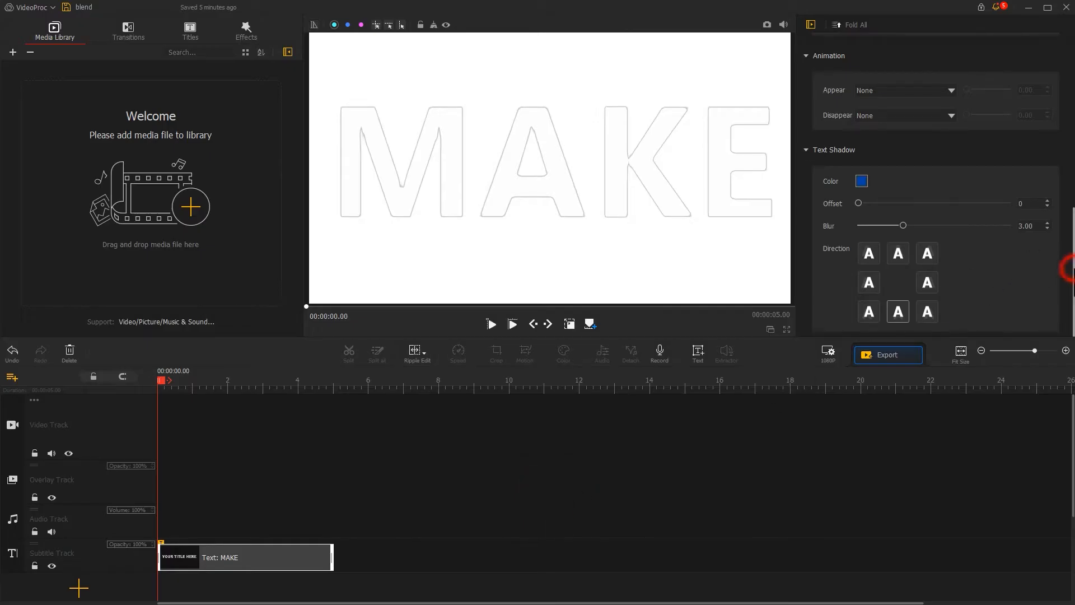
Set the MAKE title's text colour to black (#000000) and capture a snapshot of the frame.
left_click_drag(1070, 269, 1062, 82)
left_click(1035, 157)
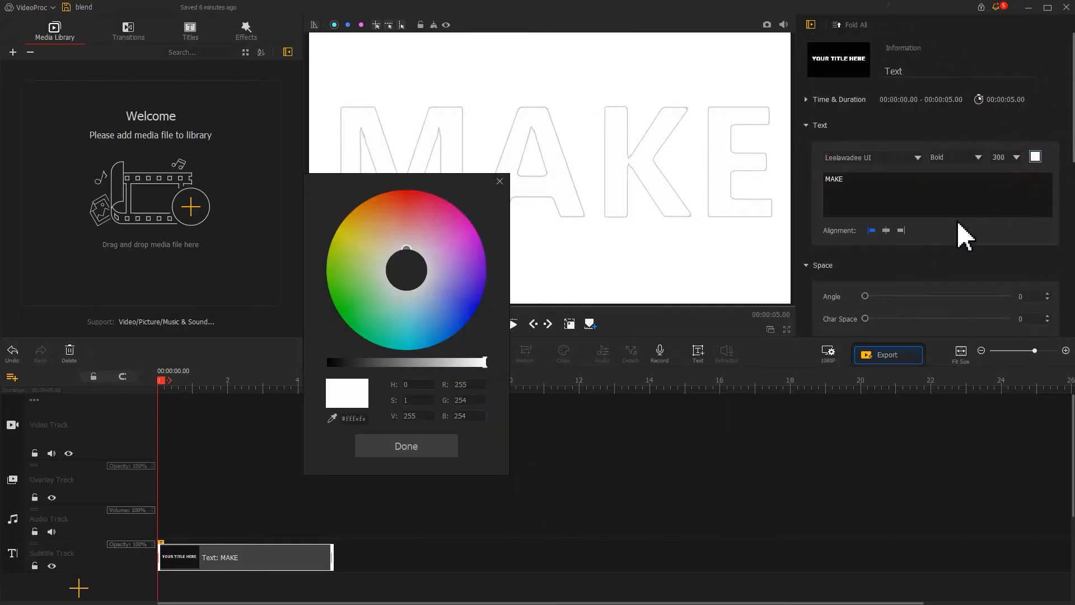
left_click_drag(485, 363, 322, 362)
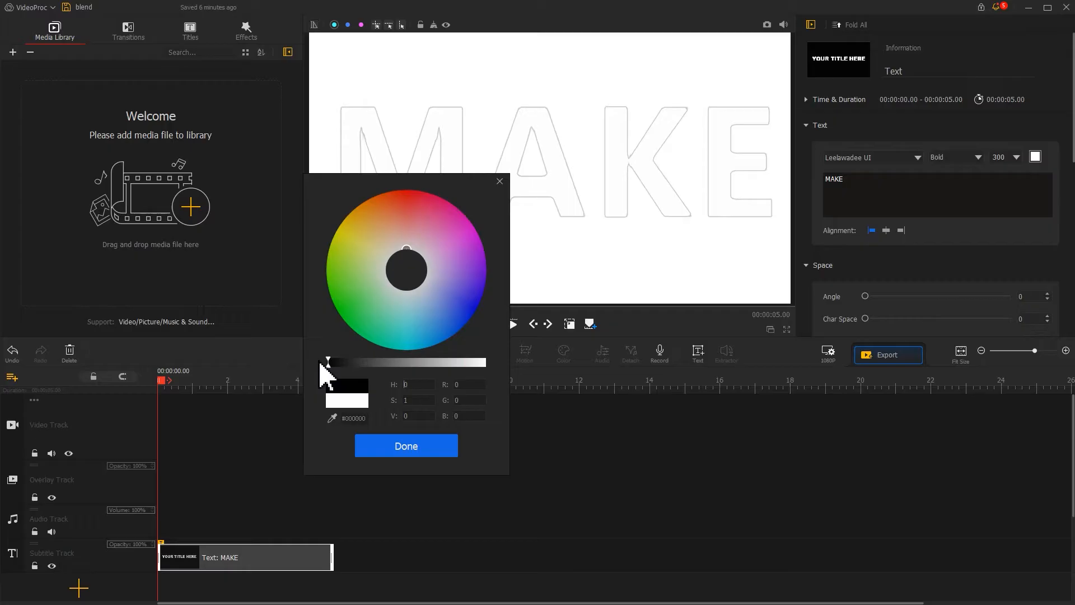
left_click(394, 449)
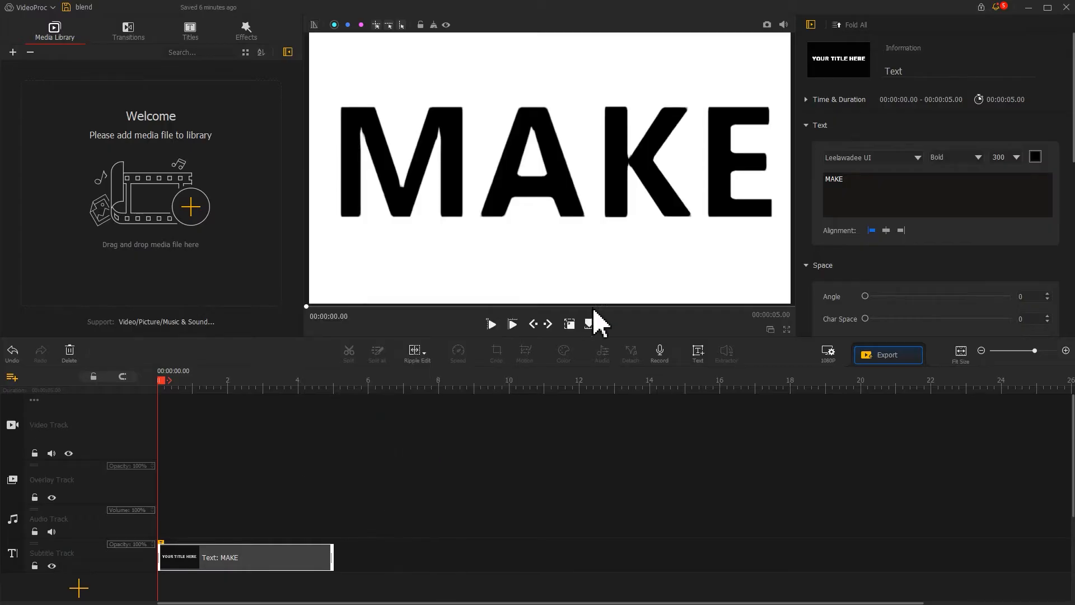
left_click(766, 25)
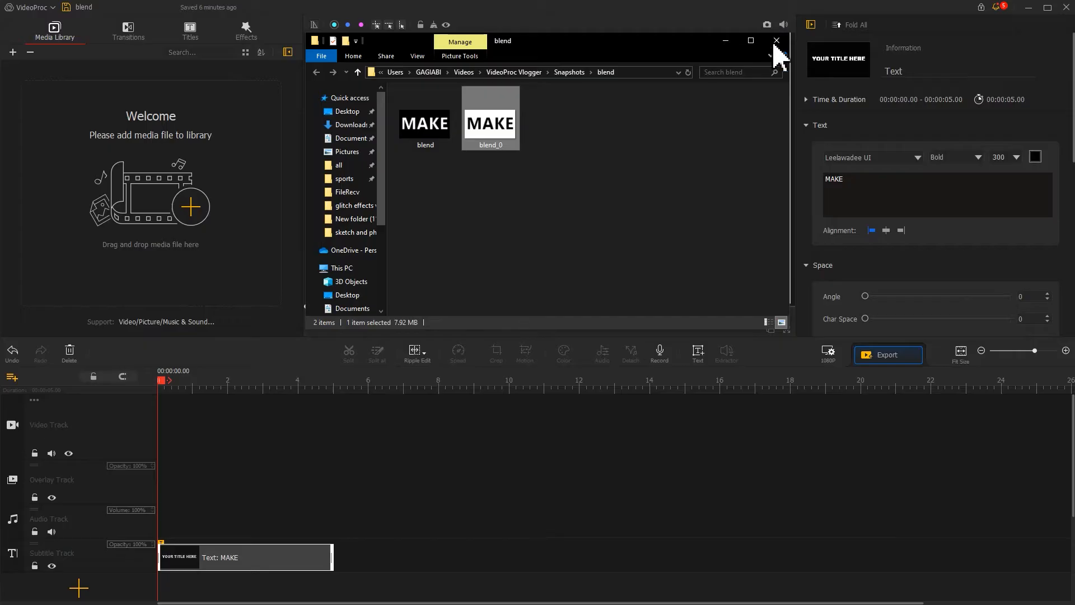
left_click(776, 41)
Replace the title text with BETTER and set its font size to 250.
double_click(825, 182)
type("BETTER")
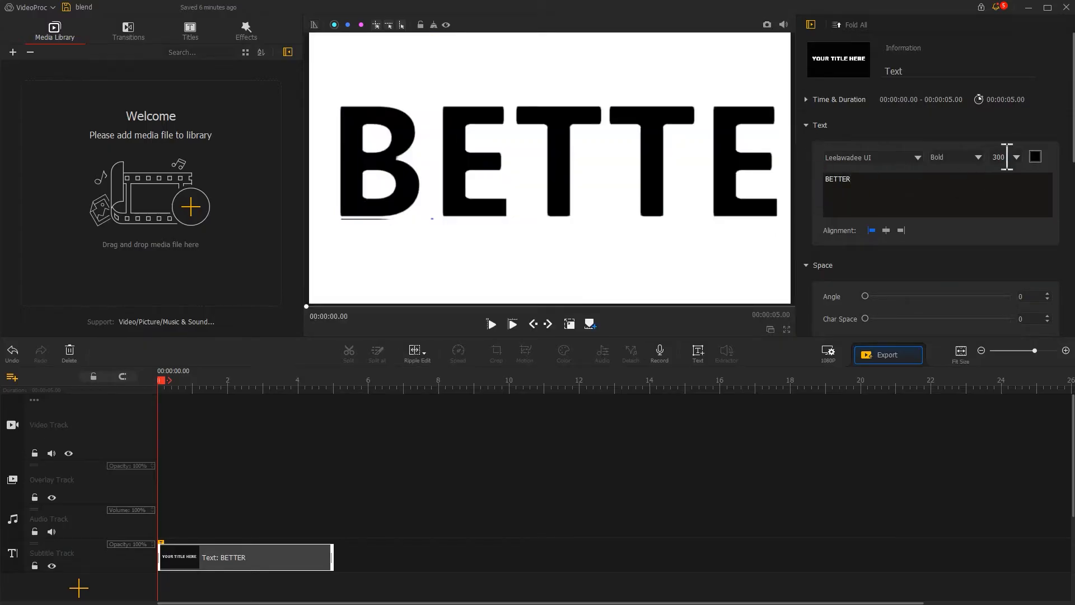
type("250")
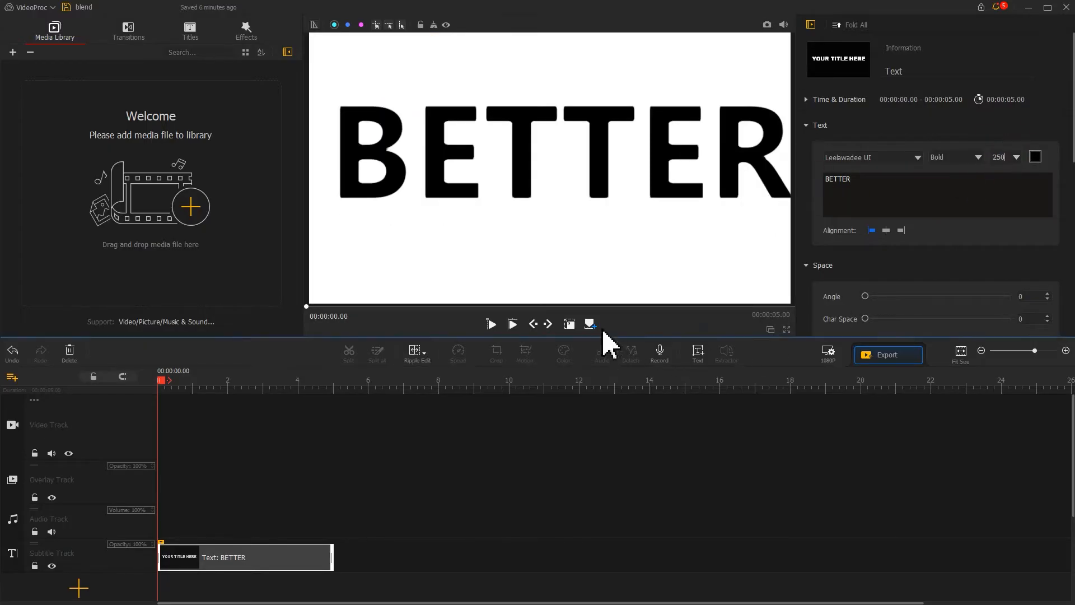
Shift the BETTER title so it fits centred across the frame, and capture a snapshot without the selection frame.
left_click(572, 324)
left_click_drag(607, 207, 584, 192)
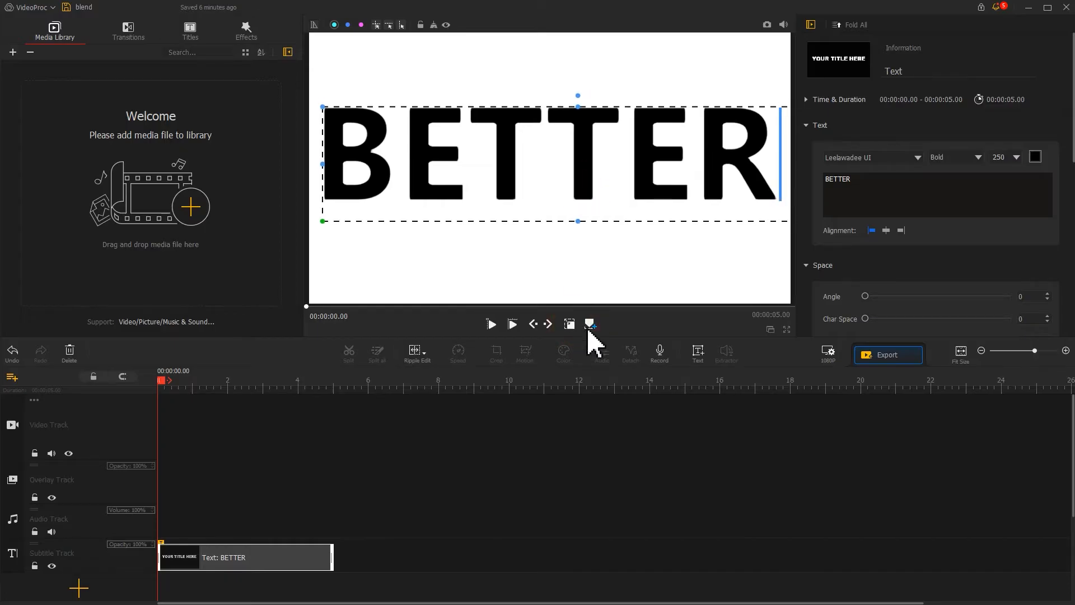
left_click(569, 324)
left_click(766, 25)
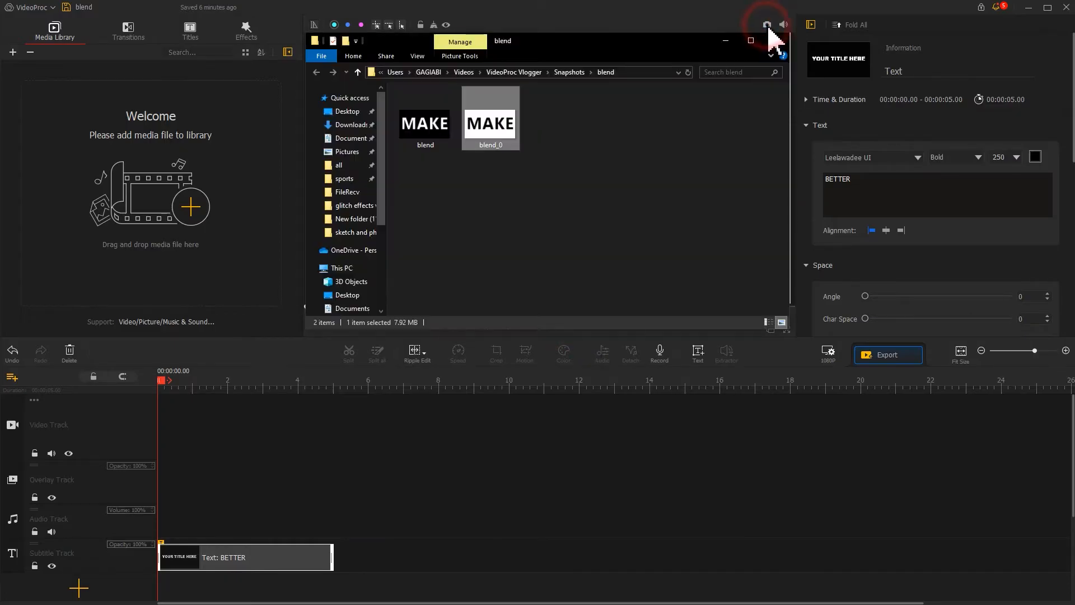
Replace the title text with VIDEO and centre it horizontally in the frame.
double_click(857, 180)
type("VIDEO")
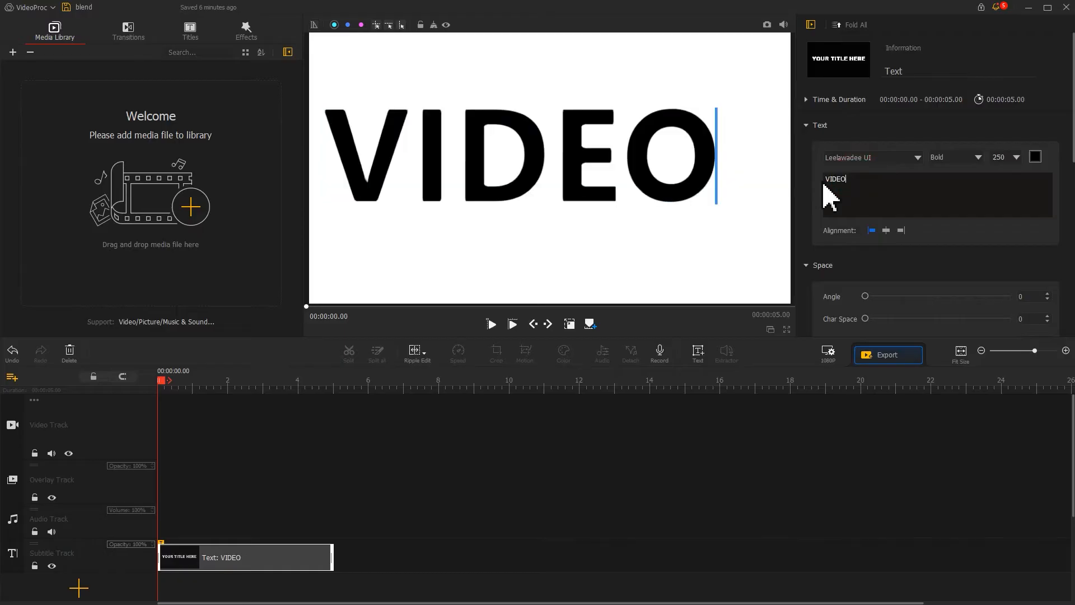
left_click(545, 179)
left_click_drag(545, 180, 577, 191)
Hide the VIDEO title's selection frame and capture a snapshot of the large black title.
left_click(570, 329)
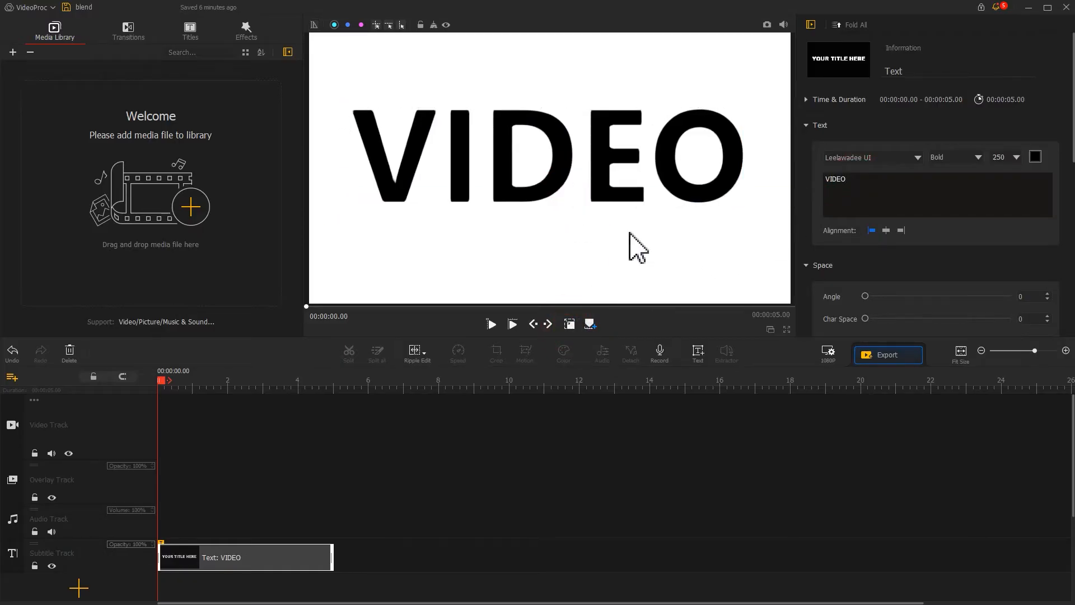
left_click(766, 24)
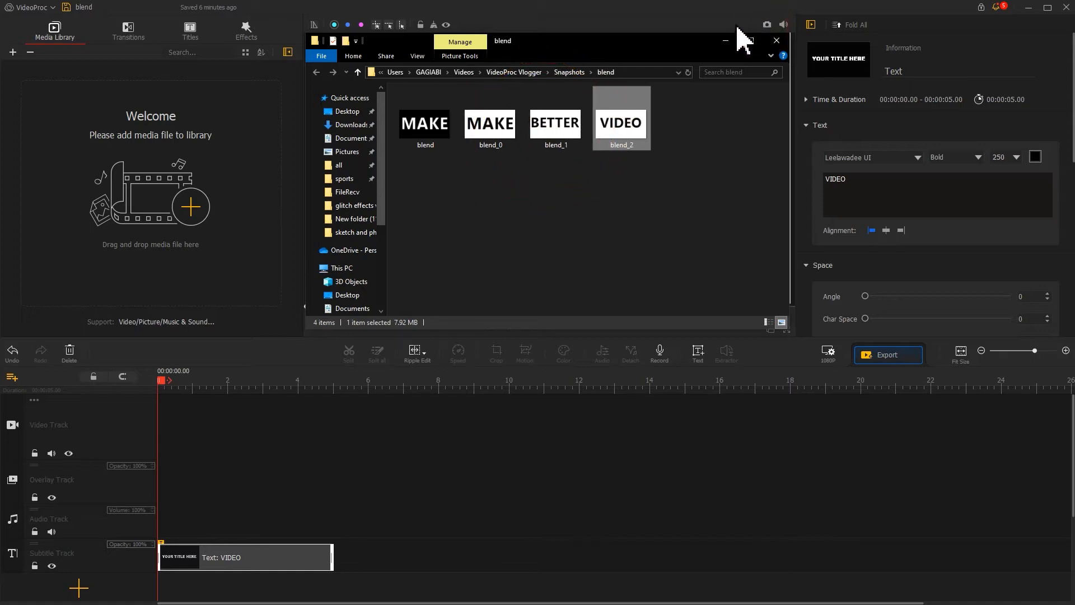
left_click(734, 24)
Set the VIDEO title's font size to 60 and move the small title to the centre of the frame.
double_click(1000, 156)
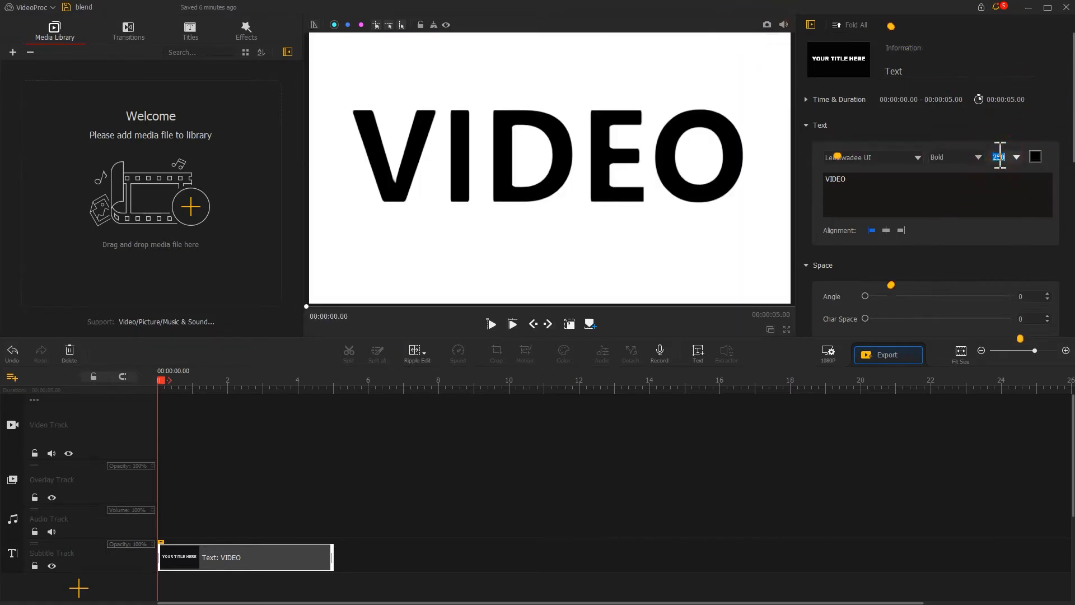
type("60")
left_click(570, 324)
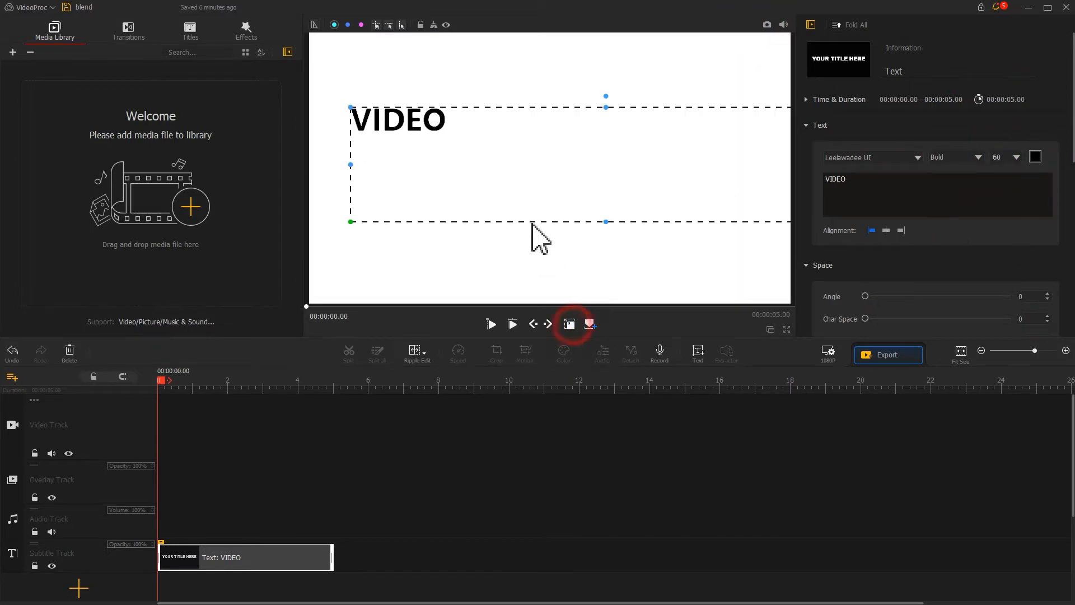
left_click_drag(503, 155, 649, 193)
left_click(571, 324)
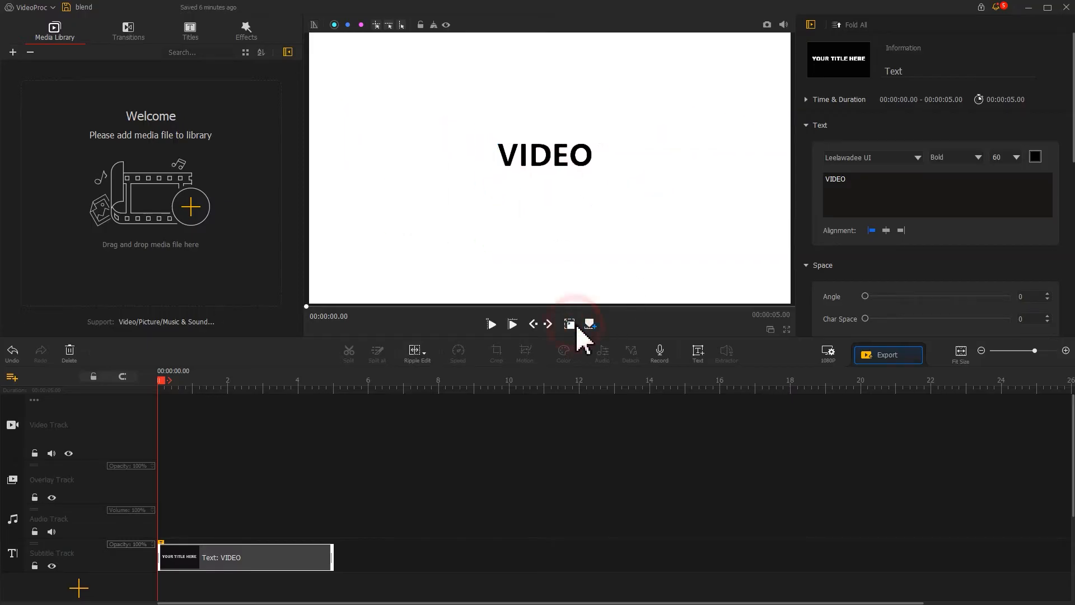
Set the VIDEO title's text colour to light purple (#b280f2).
left_click(1036, 159)
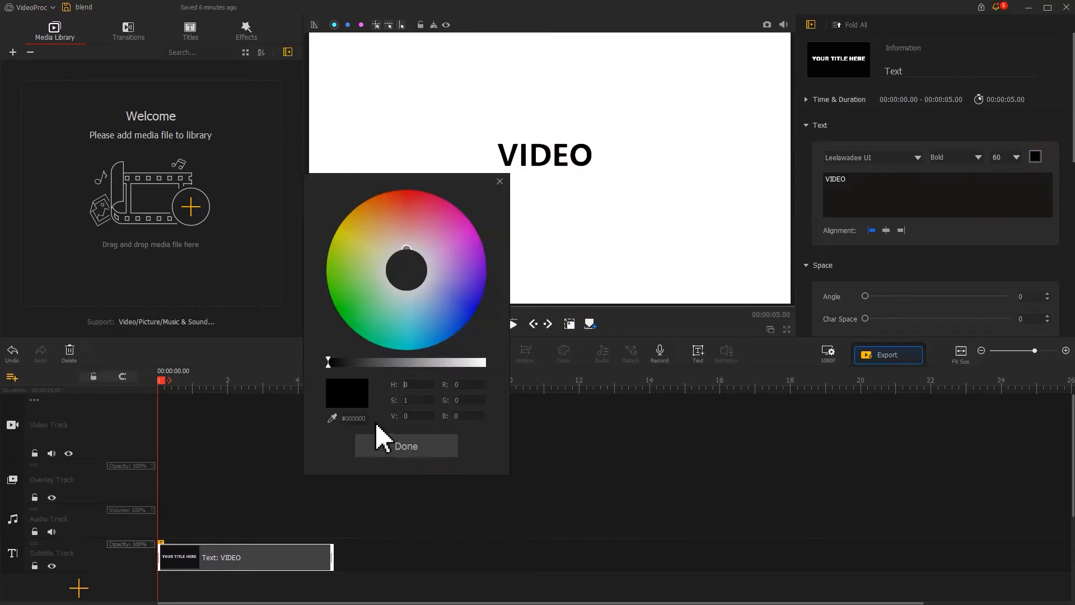
key("ctrl+v")
left_click(371, 448)
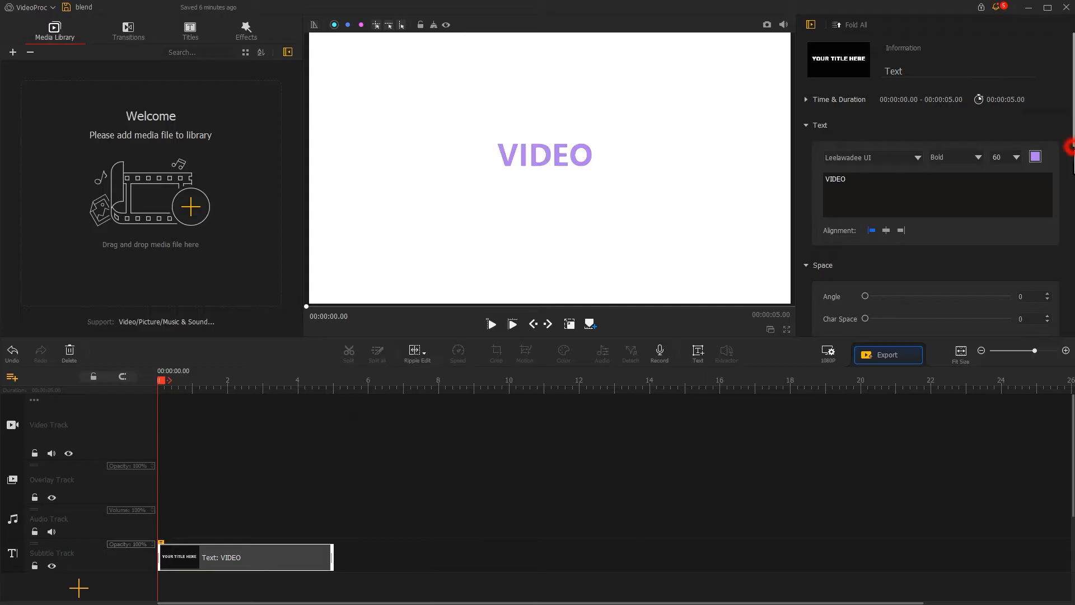
Give the VIDEO title a purple text border (#9858c8) with a border size of 1.10.
left_click_drag(1069, 146, 1072, 264)
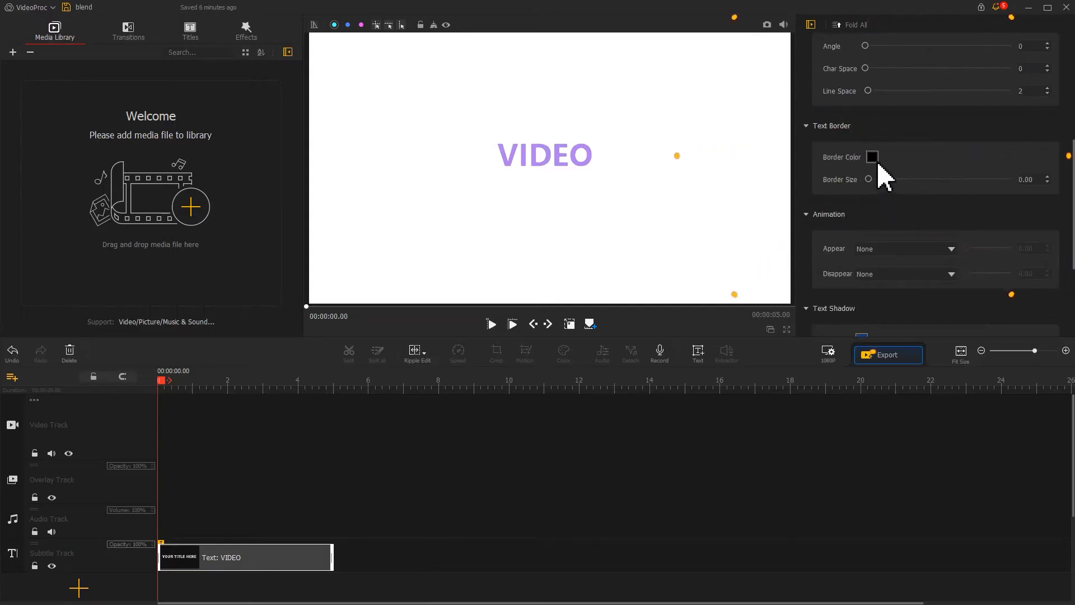
left_click(872, 157)
left_click(458, 265)
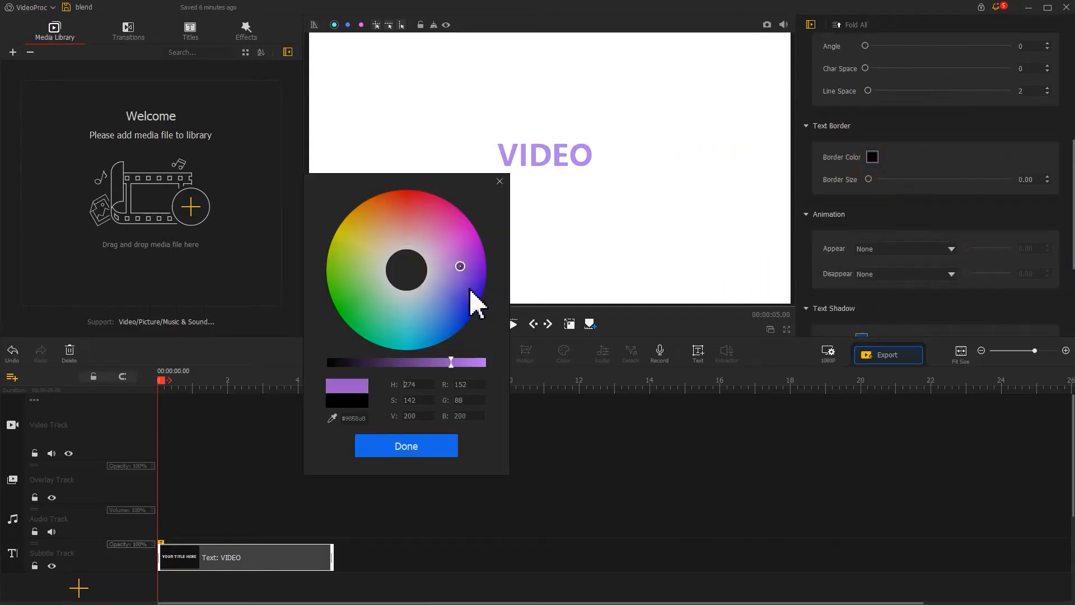
left_click(448, 451)
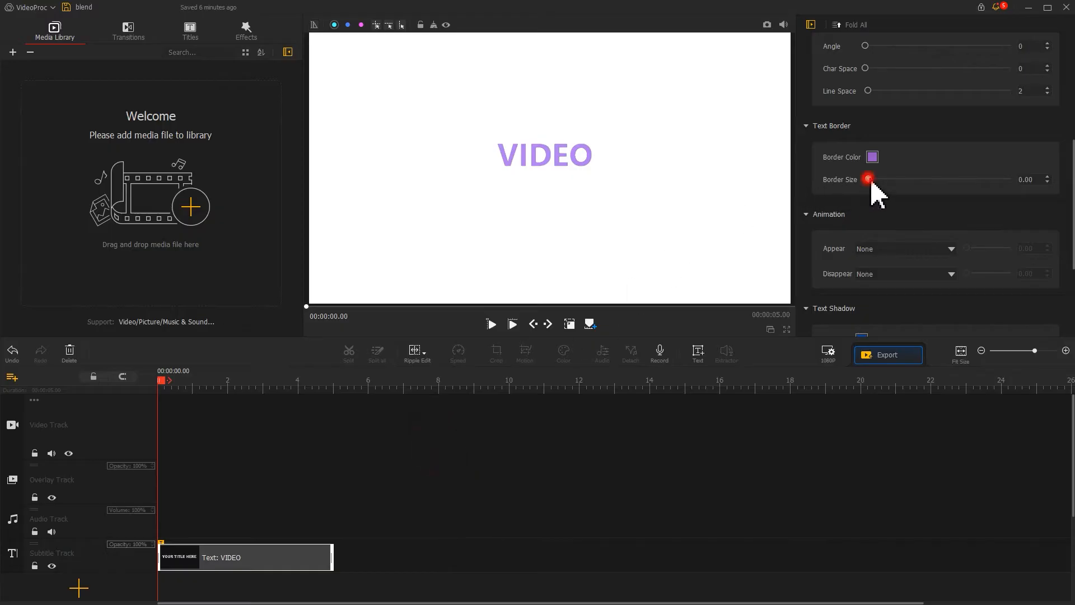
Give the VIDEO title a dark purple text shadow with an offset of 21, and capture a snapshot of the frame.
scroll(1064, 240, "down", 3)
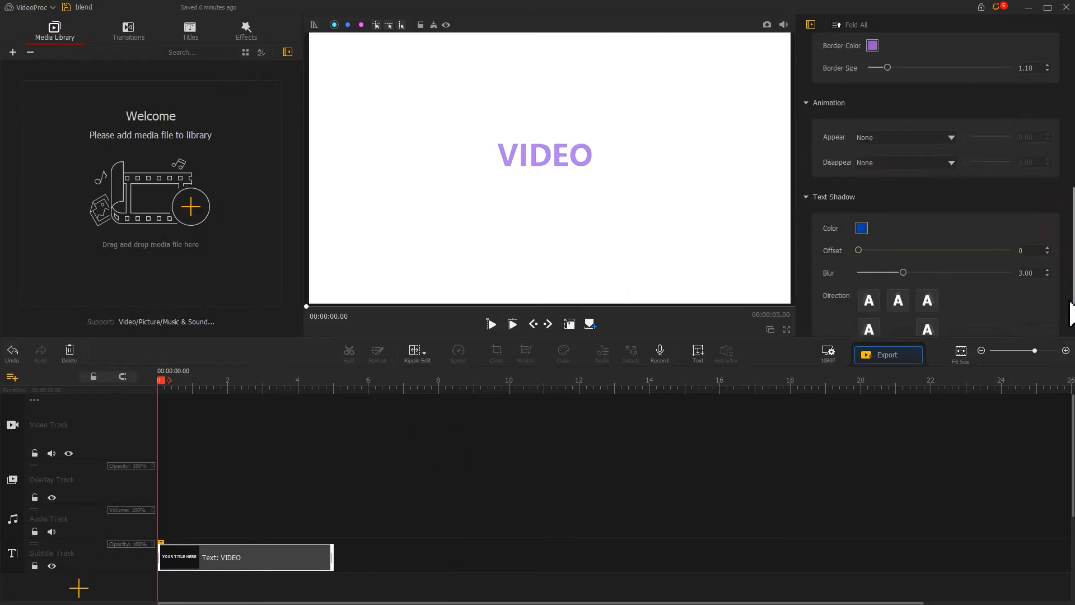
left_click(862, 181)
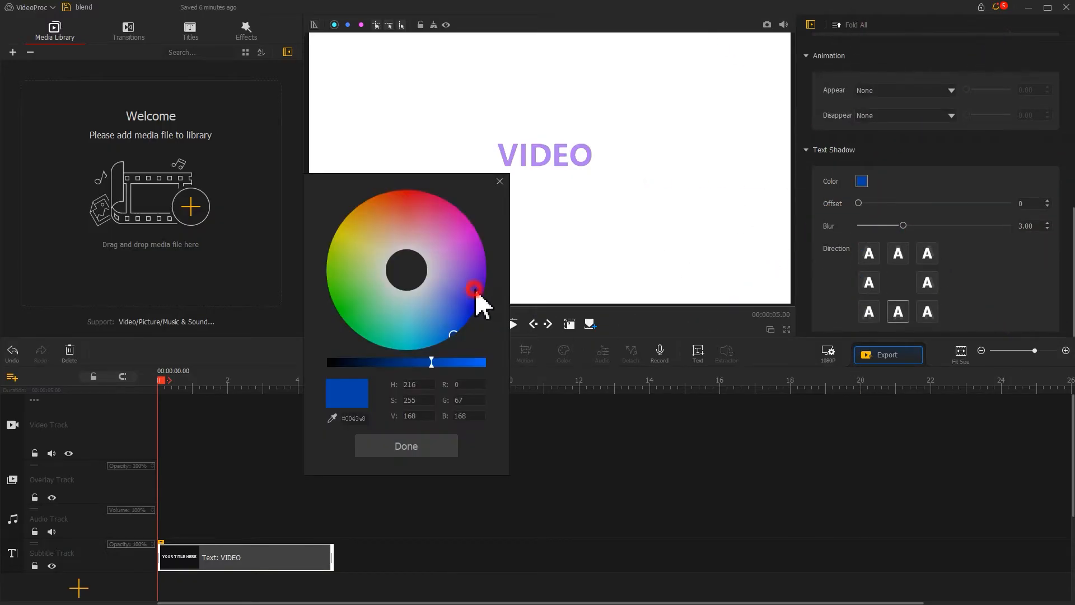
left_click_drag(476, 291, 478, 262)
left_click(444, 451)
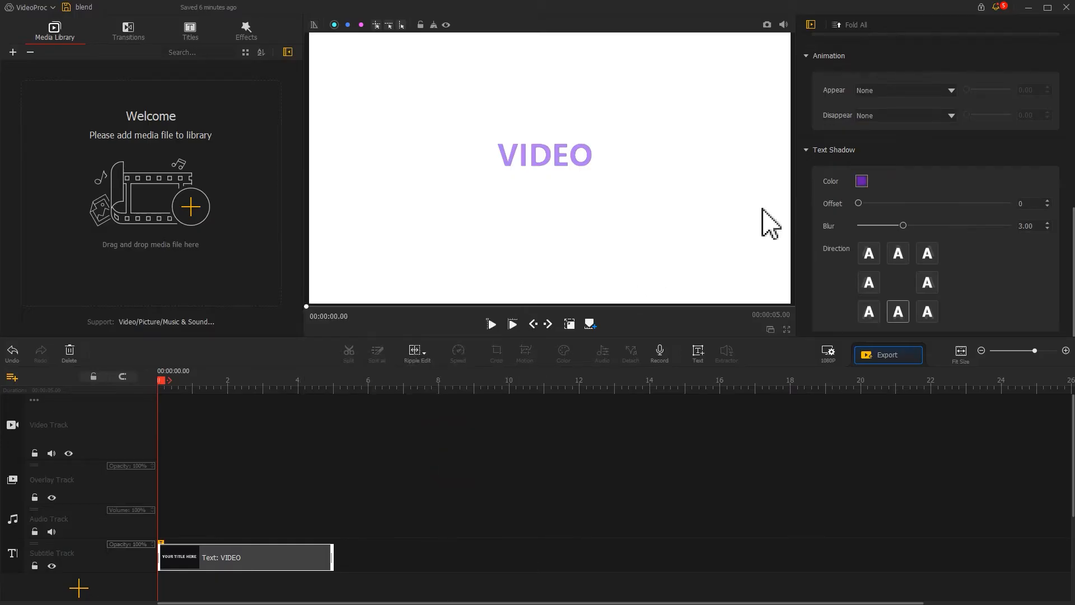
left_click_drag(859, 204, 879, 203)
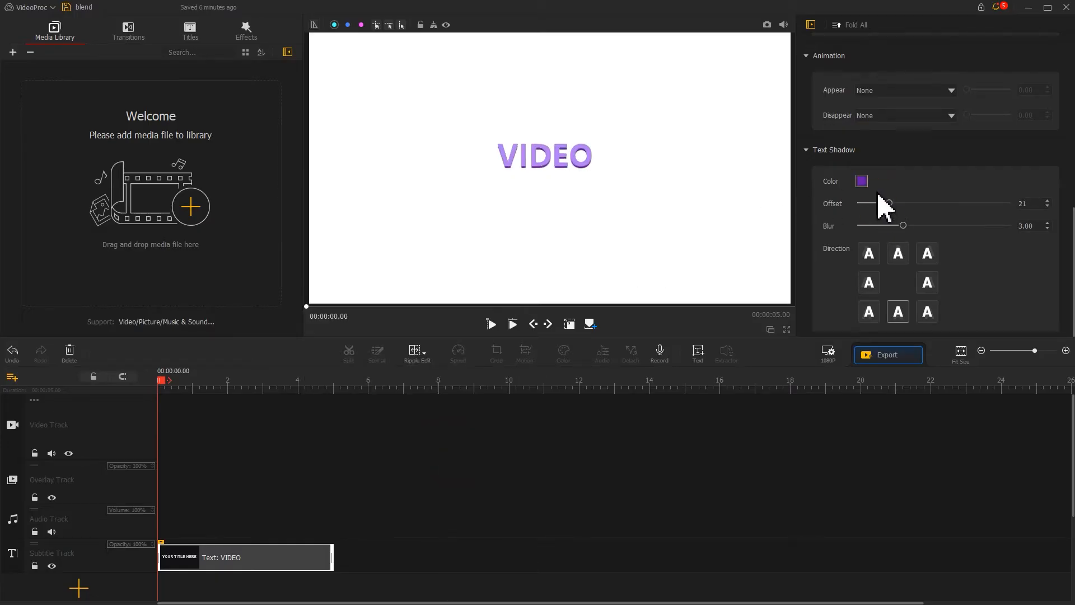
left_click(767, 25)
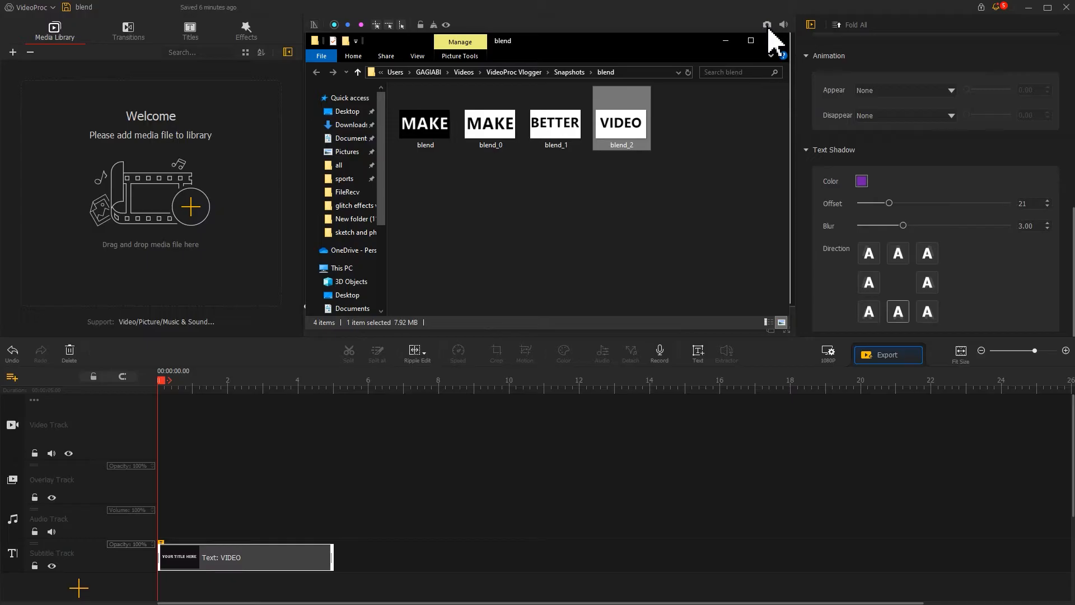
left_click(767, 25)
Replace the small purple title's text with BETTER.
left_click_drag(1072, 257, 1047, 69)
left_click_drag(884, 182, 821, 176)
type("BETTER")
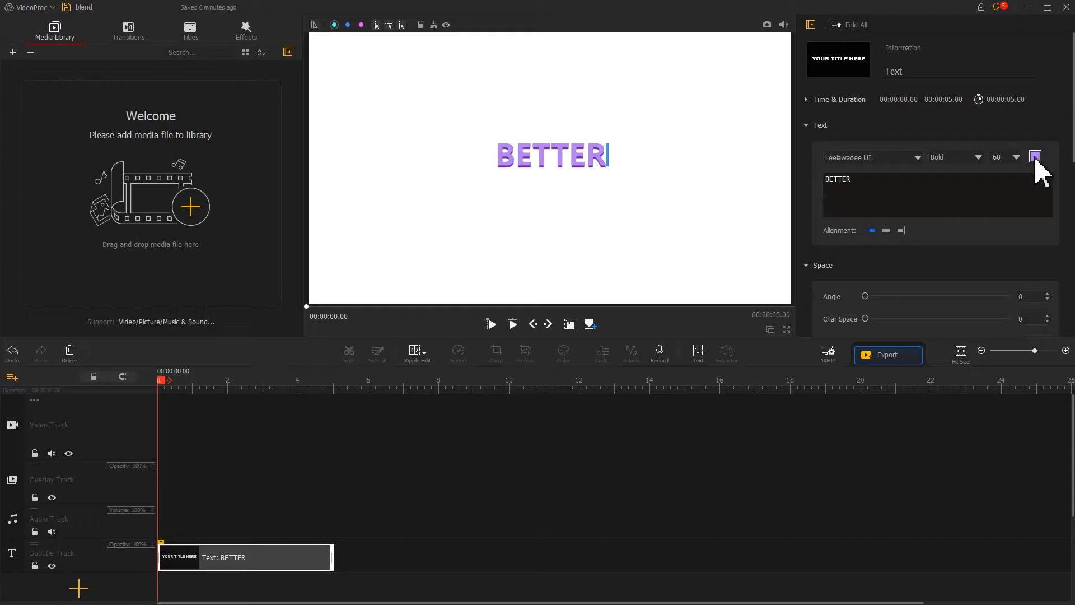
Change the BETTER title's text colour to medium blue.
left_click(1035, 158)
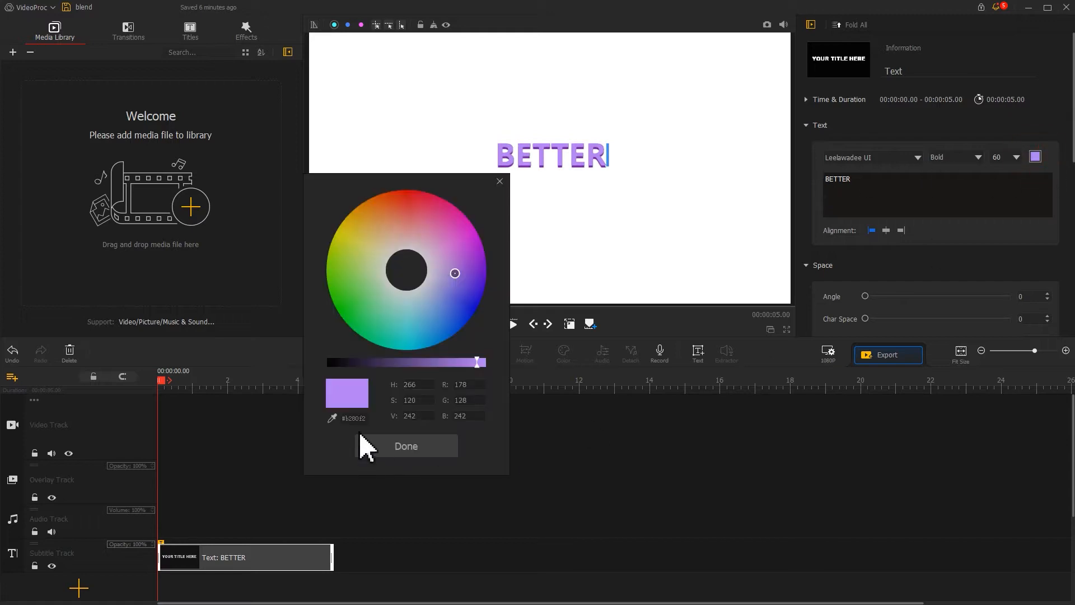
key("ctrl+v")
left_click(394, 447)
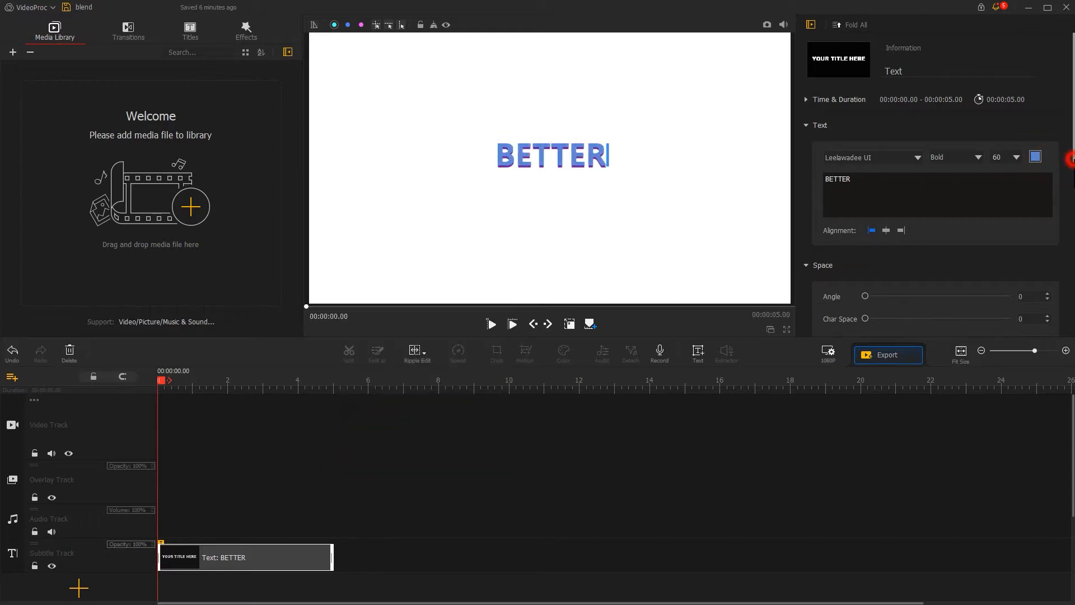
Change the BETTER title's border colour to a darker blue (#353ac8).
left_click_drag(1071, 159, 1051, 247)
left_click(872, 225)
key("ctrl+v")
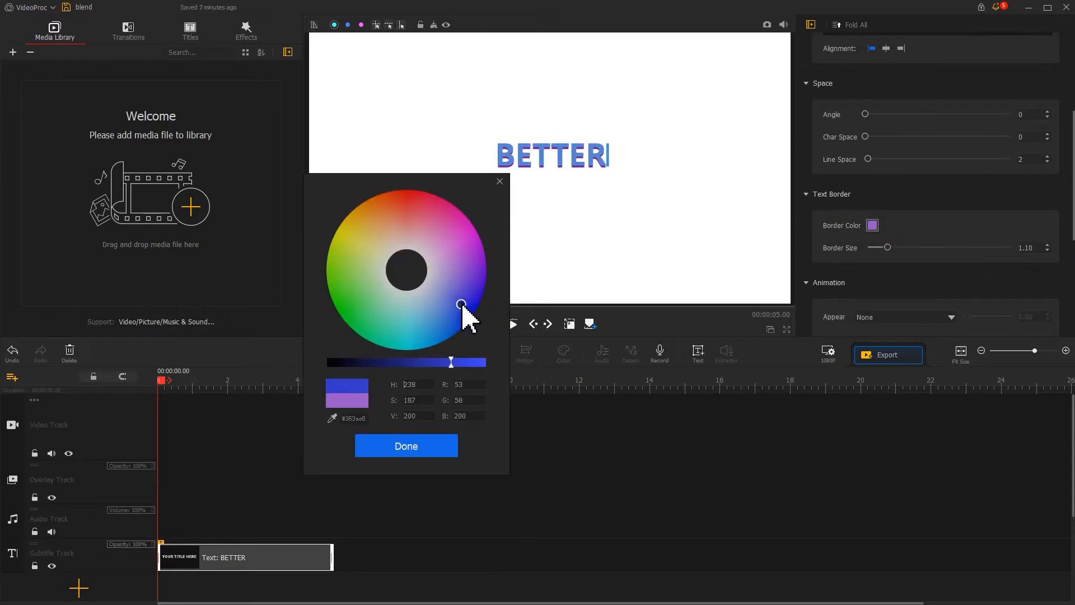
left_click(445, 451)
Change the BETTER title's text shadow to a deep blue and capture a snapshot of the frame.
left_click_drag(1071, 224, 1062, 314)
scroll(1063, 315, "down", 3)
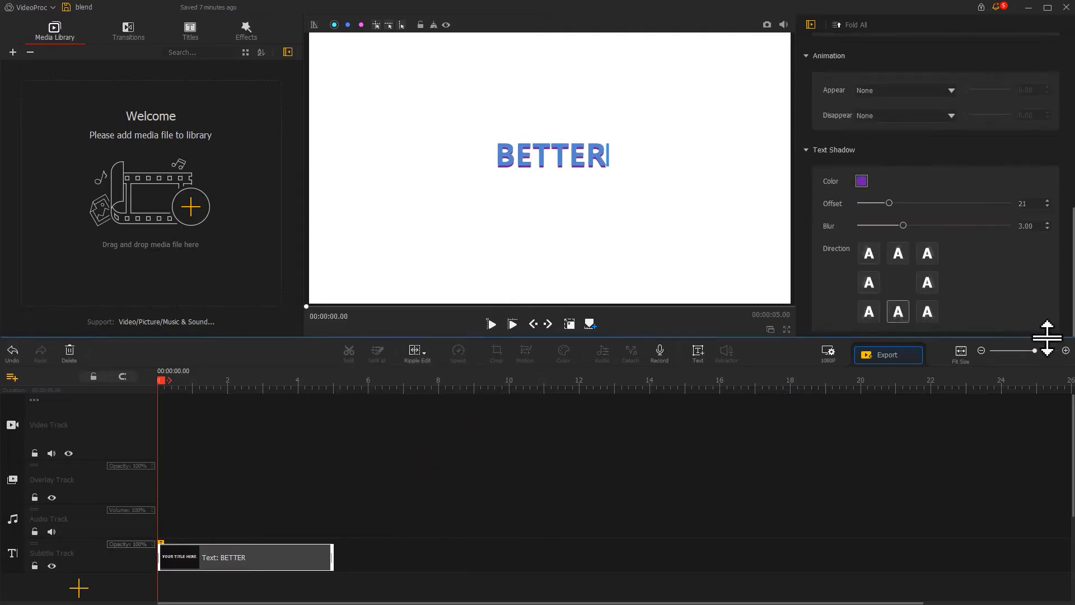
left_click(861, 181)
left_click(463, 303)
left_click_drag(446, 362, 456, 363)
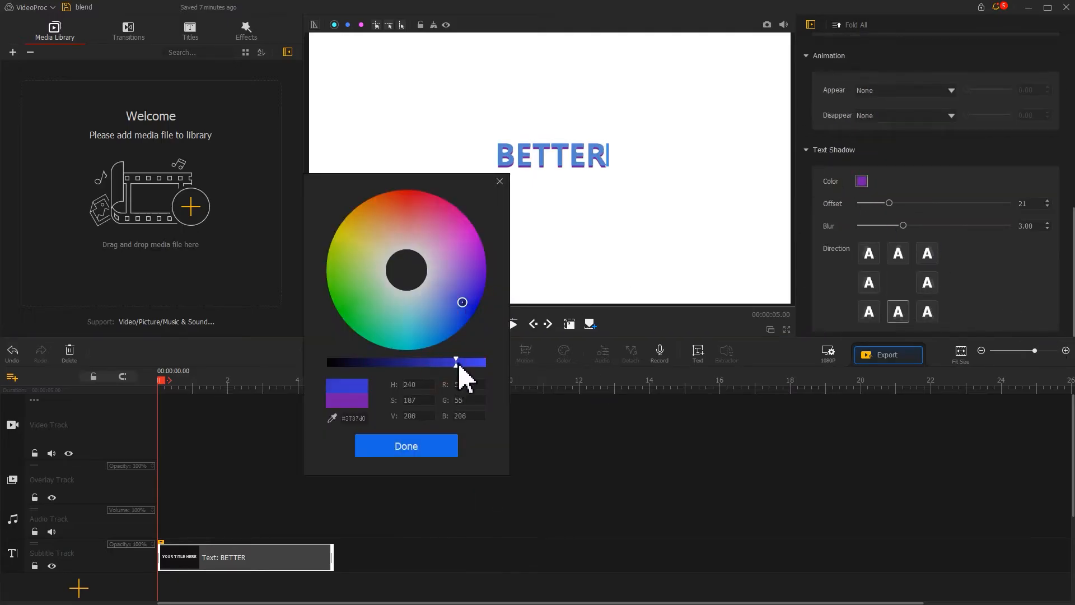
left_click(406, 446)
left_click(768, 25)
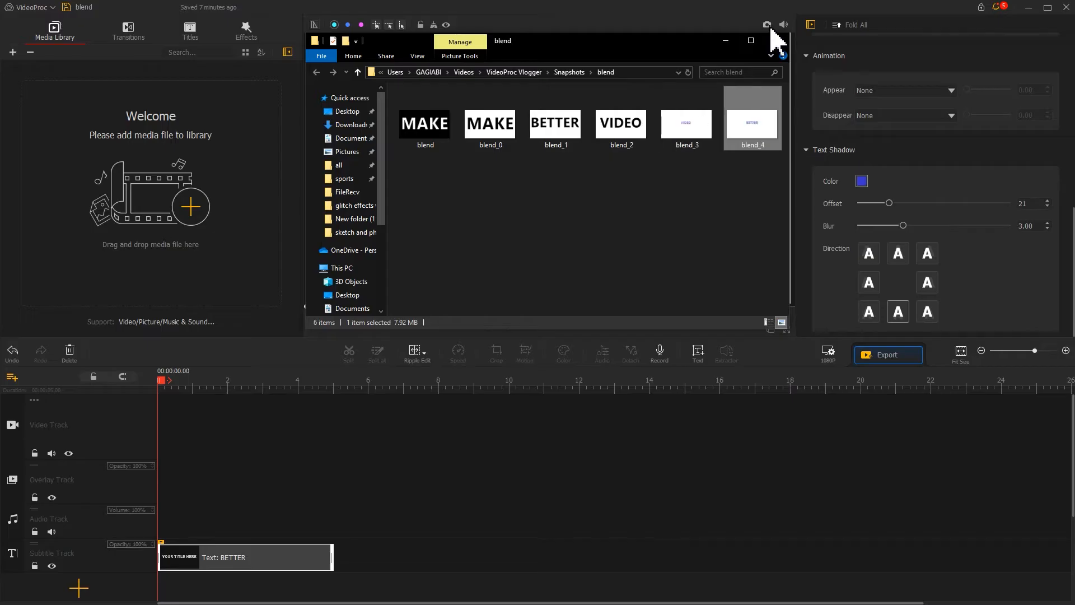
Import all the title snapshots from the blend folder, plus the video and music files, into the media library.
left_click_drag(764, 183, 698, 166)
key("ctrl+a")
left_click_drag(434, 130, 192, 168)
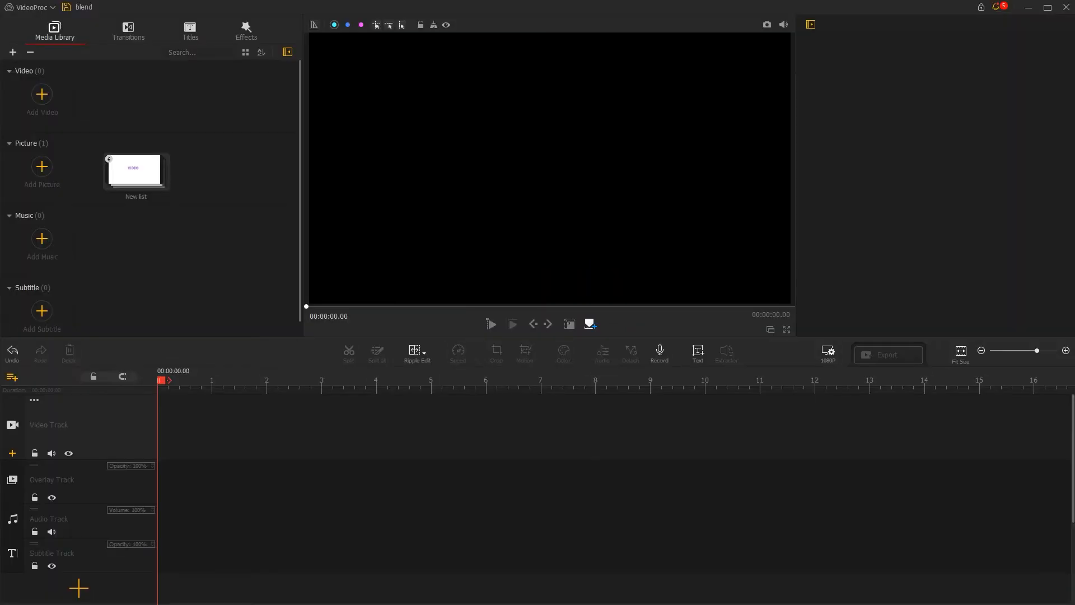
left_click_drag(254, 551, 167, 290)
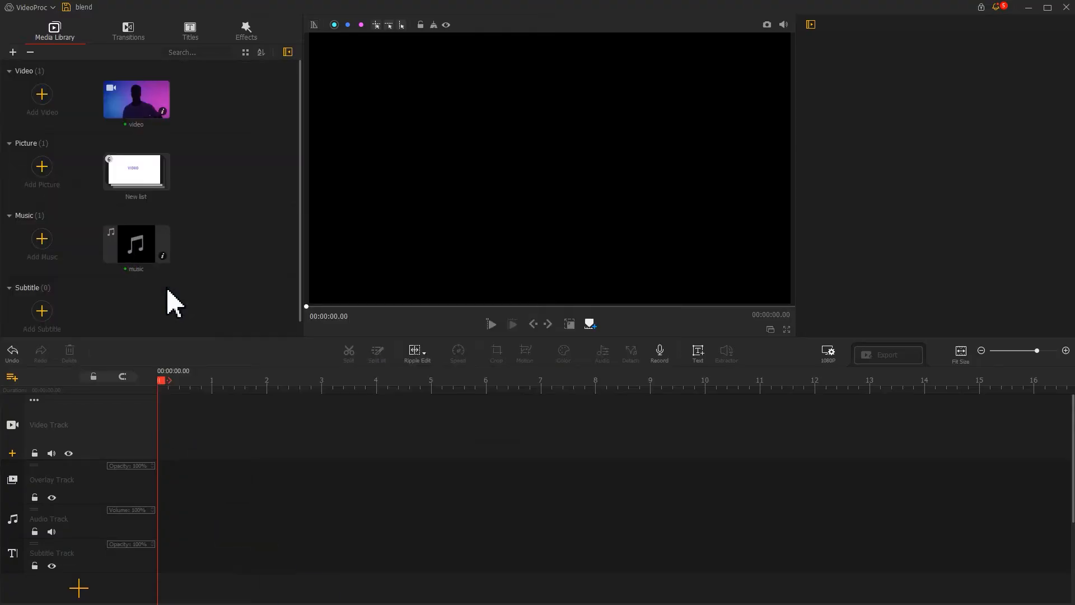
Place the video clip on the video track, split it at 00:00:13.03 and delete the part after the cut.
left_click_drag(143, 119, 137, 392)
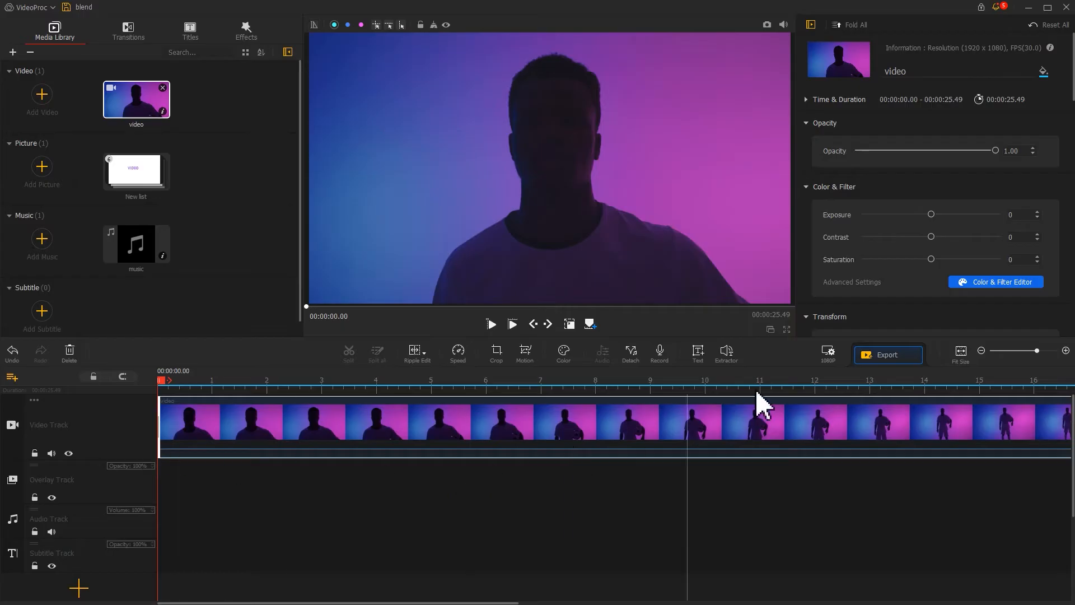
left_click_drag(801, 373, 873, 387)
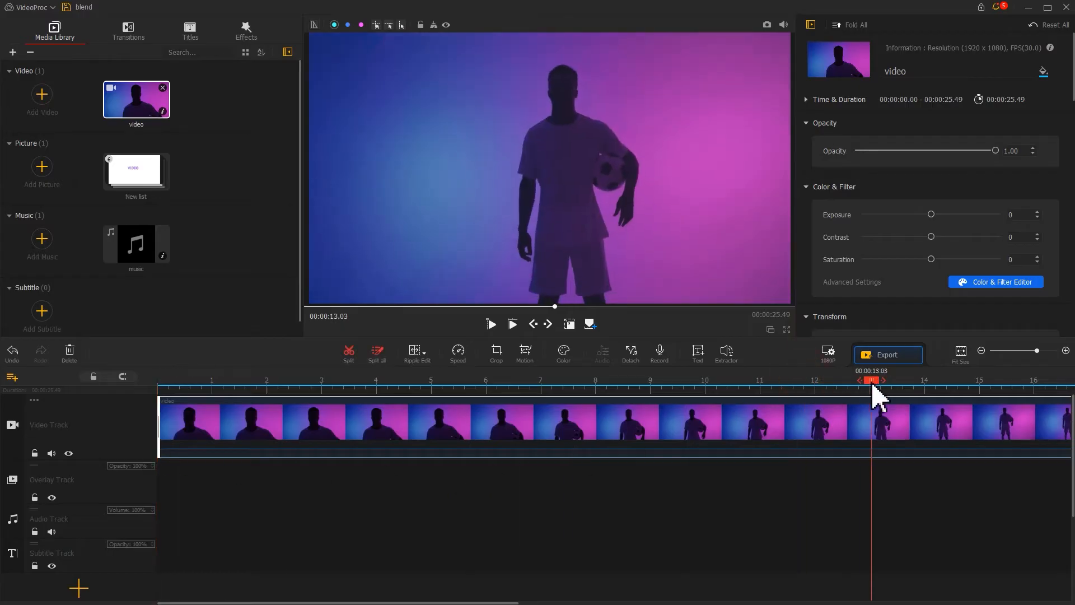
left_click(359, 362)
key("Delete")
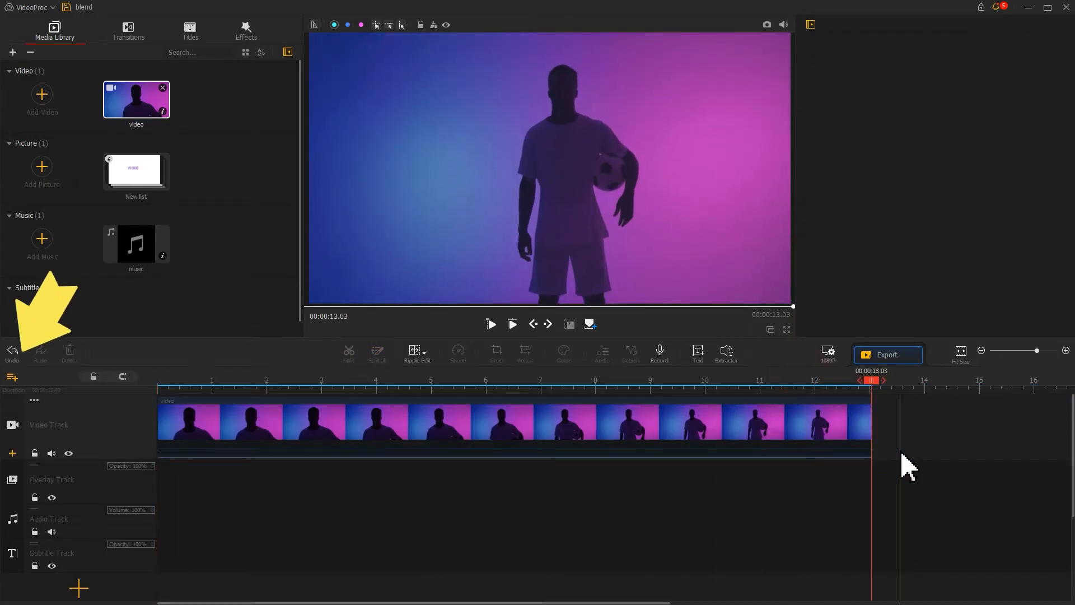
Add three more overlay tracks to the timeline.
left_click(13, 378)
left_click(17, 385)
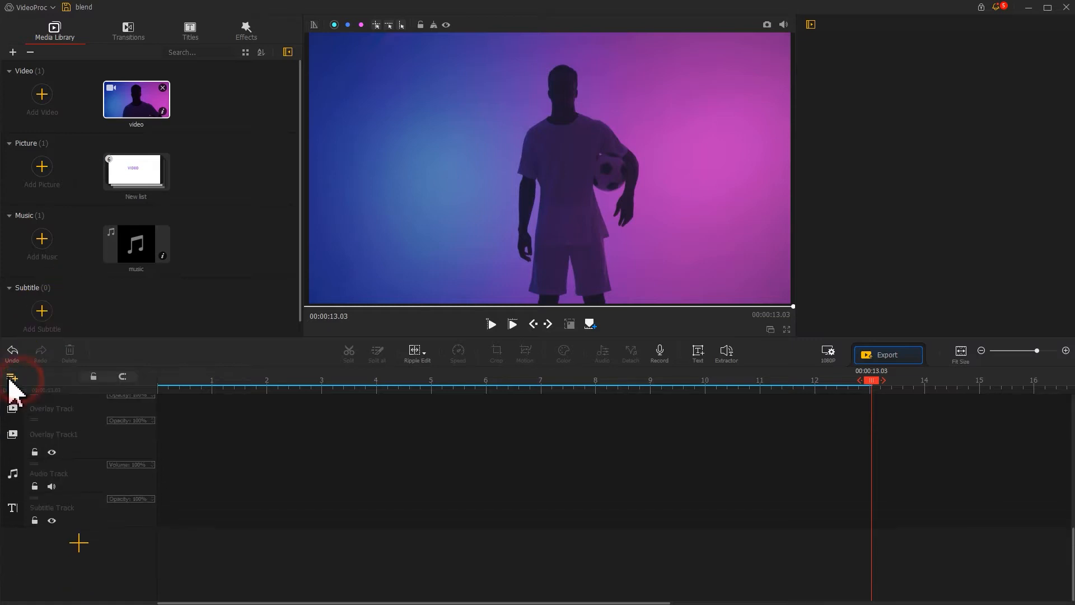
left_click(11, 378)
left_click(20, 384)
left_click(11, 378)
left_click(23, 385)
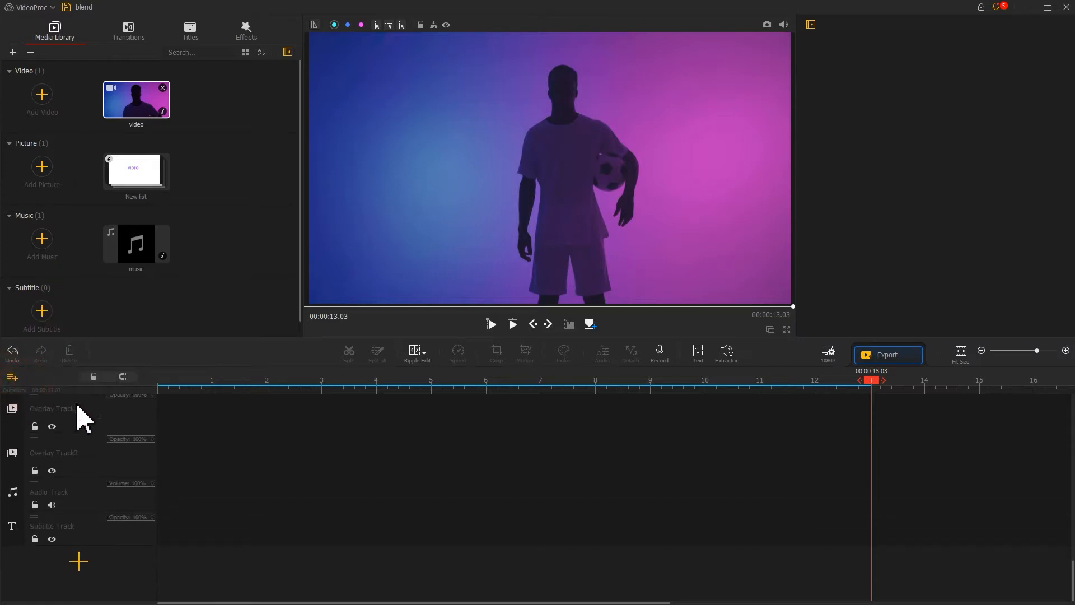
Place MAKE images p1 and p2 on the first two overlay tracks at 00:00:00.70 and extend both to 4 seconds.
left_click_drag(176, 380, 195, 380)
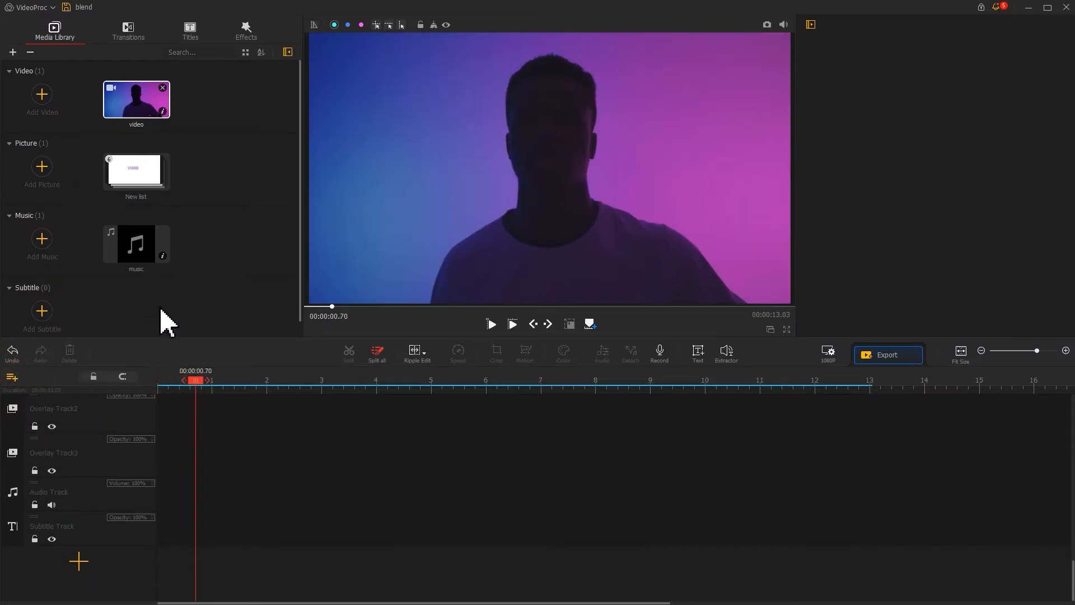
double_click(146, 188)
left_click_drag(232, 163, 205, 426)
left_click_drag(149, 173, 211, 463)
left_click_drag(224, 425, 376, 425)
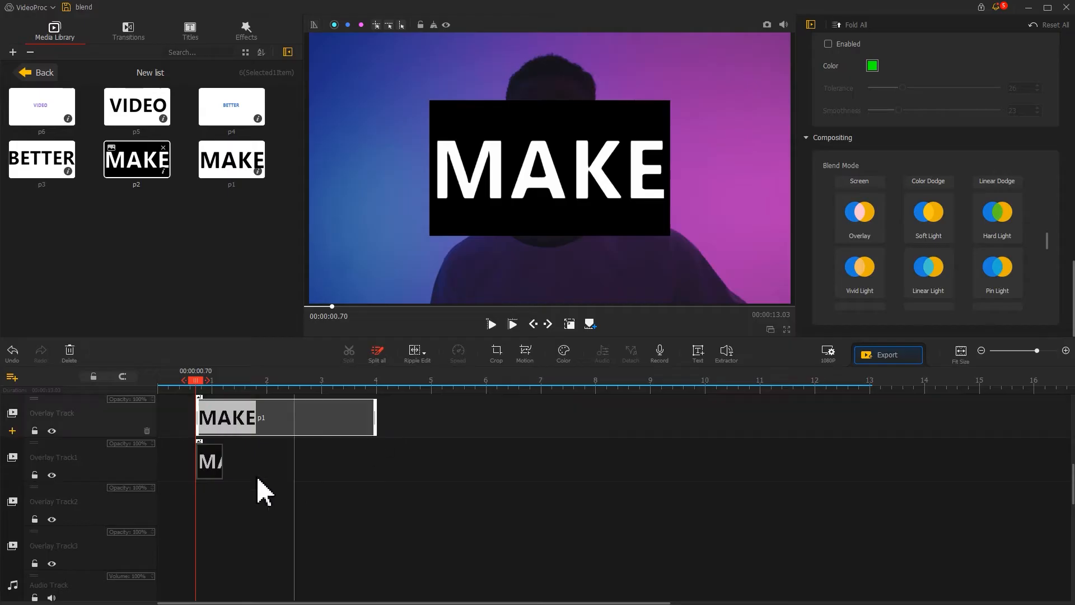
left_click_drag(222, 461, 376, 461)
Fit the p2 and p1 MAKE images to the screen height.
scroll(1056, 233, "up", 10)
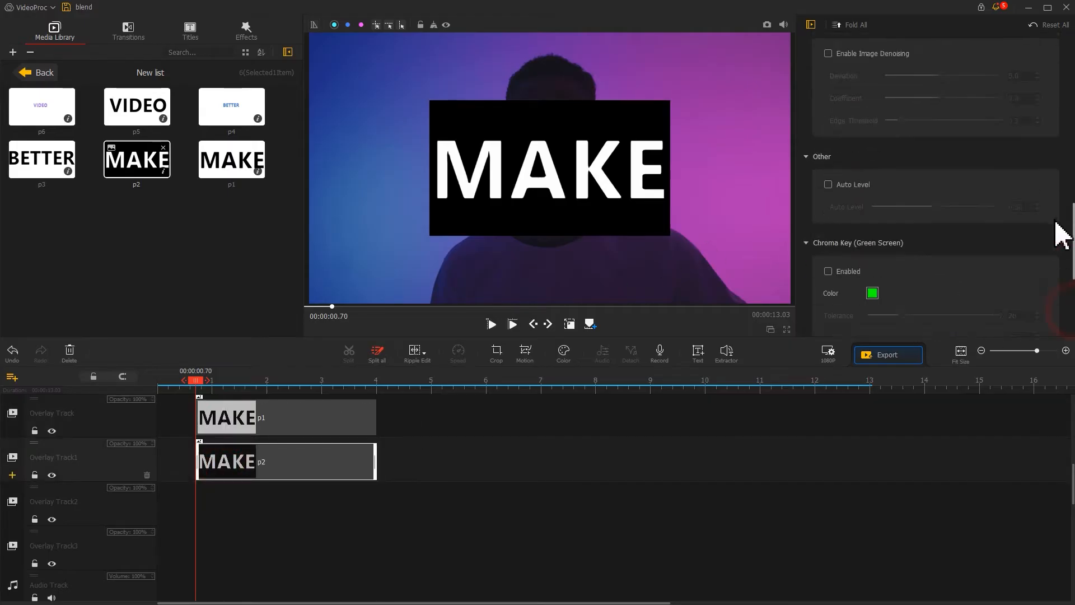
left_click(986, 291)
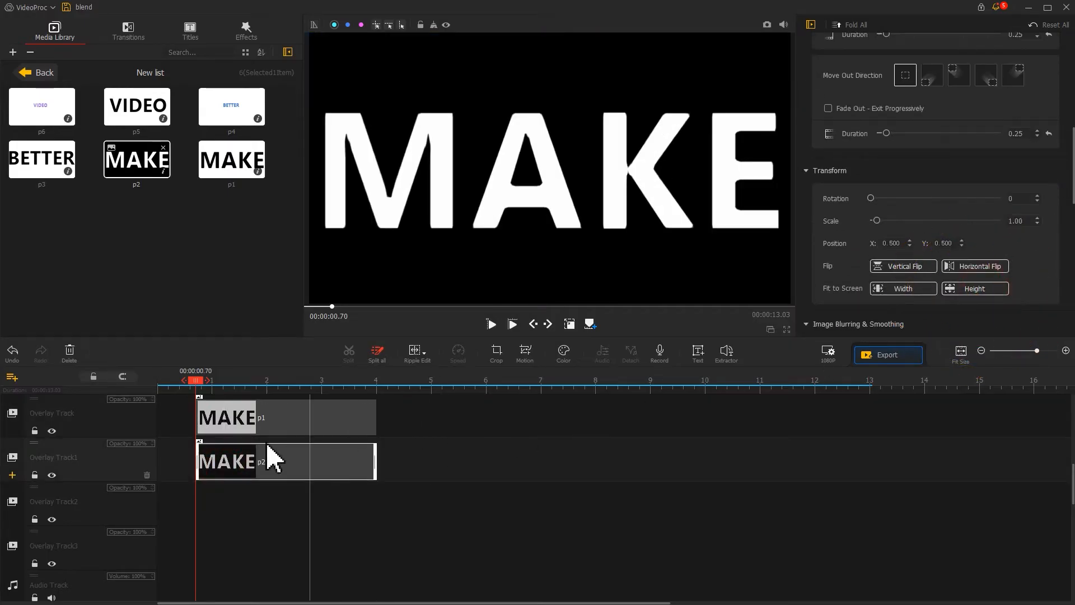
left_click(240, 423)
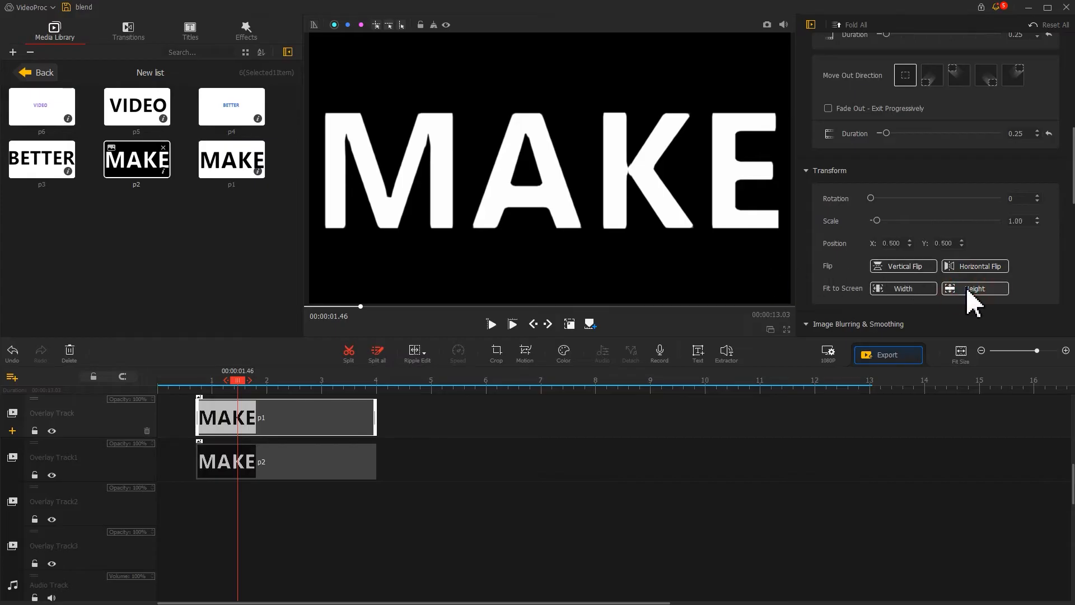
Set the blend mode of the p2 MAKE clip to Soft Light.
scroll(1071, 215, "down", 6)
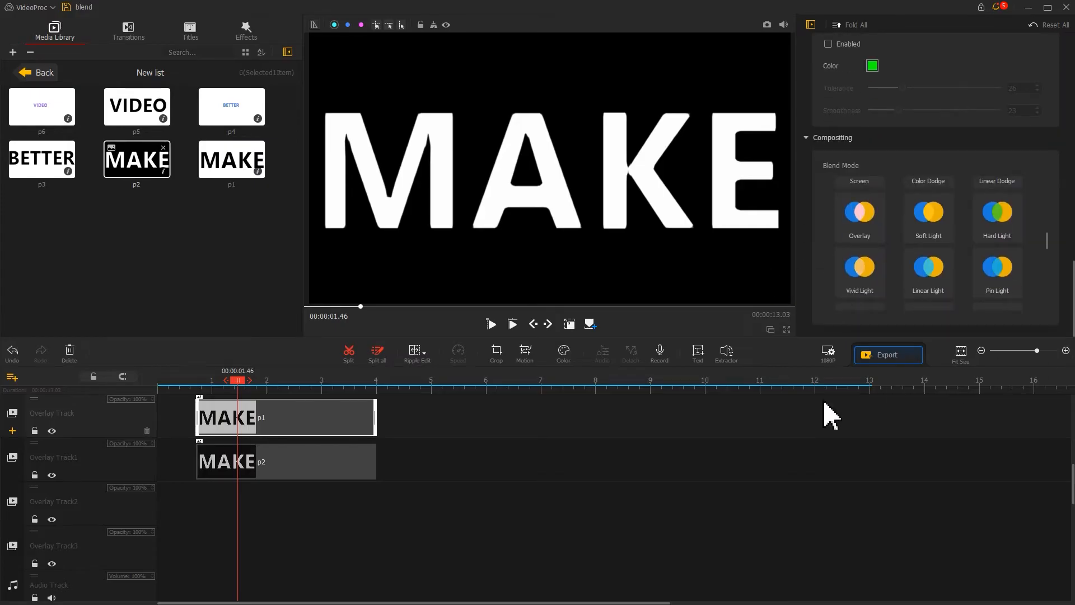
left_click(293, 463)
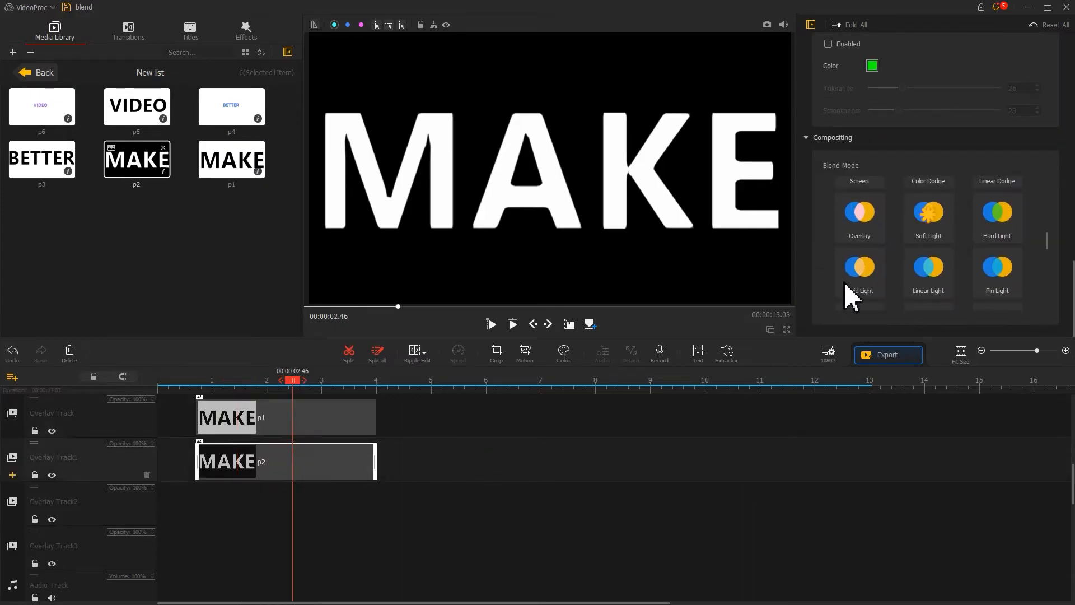
left_click(926, 224)
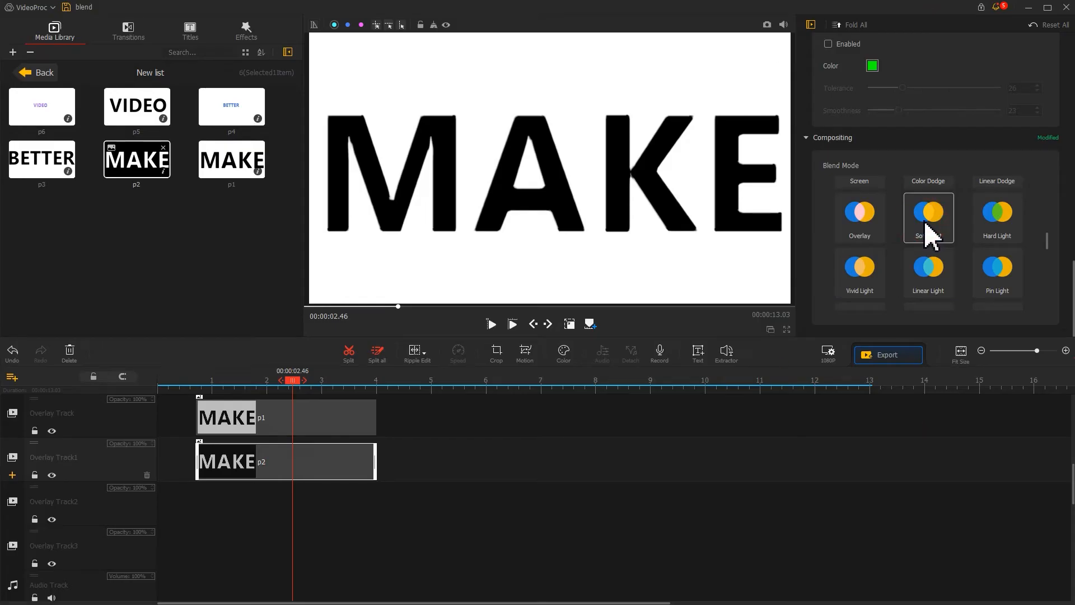
Split both the p1 and p2 overlay clips at about 1.8 seconds, 2.0 seconds and 00:00:02.43.
scroll(284, 528, "up", 3)
left_click(235, 382)
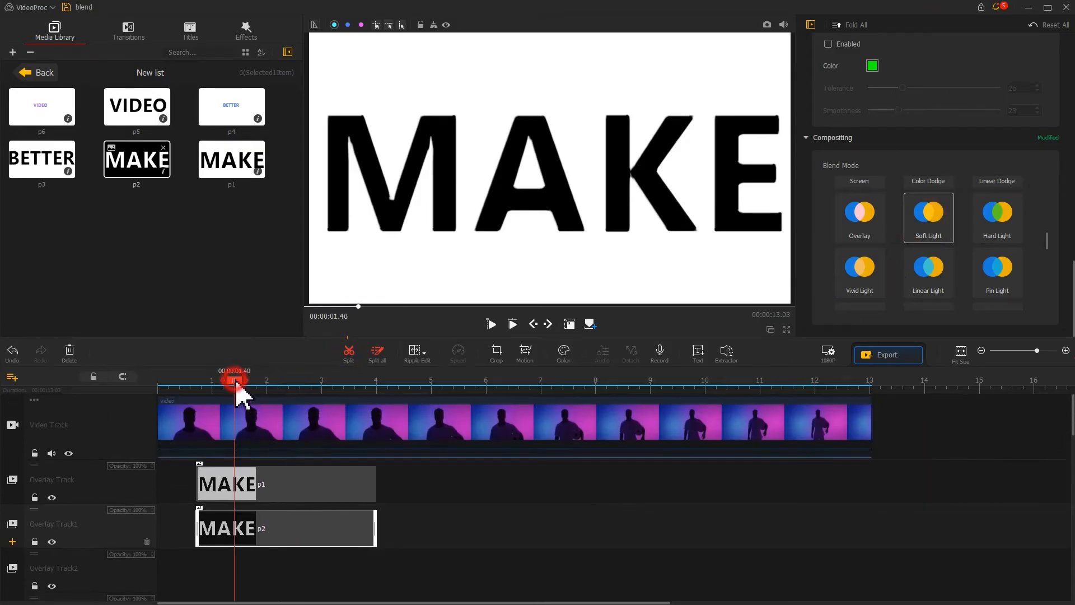
left_click_drag(243, 389, 680, 395)
left_click(349, 352)
left_click(533, 483)
left_click(349, 352)
left_click(541, 381)
left_click(352, 355)
left_click(587, 521)
left_click(348, 352)
left_click(348, 353)
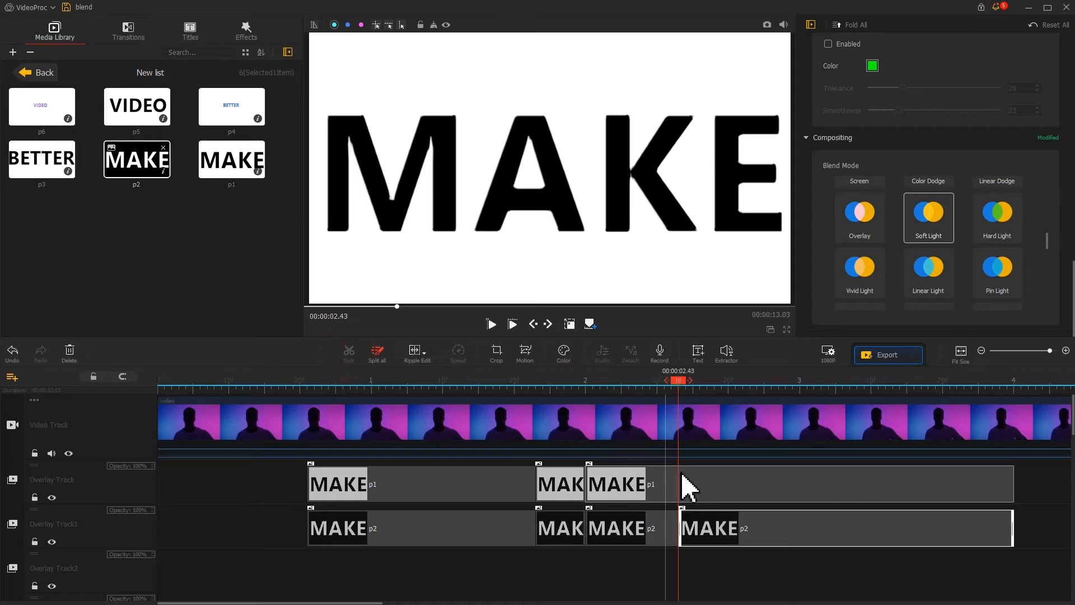
left_click(684, 485)
left_click(348, 352)
Split the last p1 and p2 pieces at 00:00:02.66.
left_click_drag(679, 391, 730, 395)
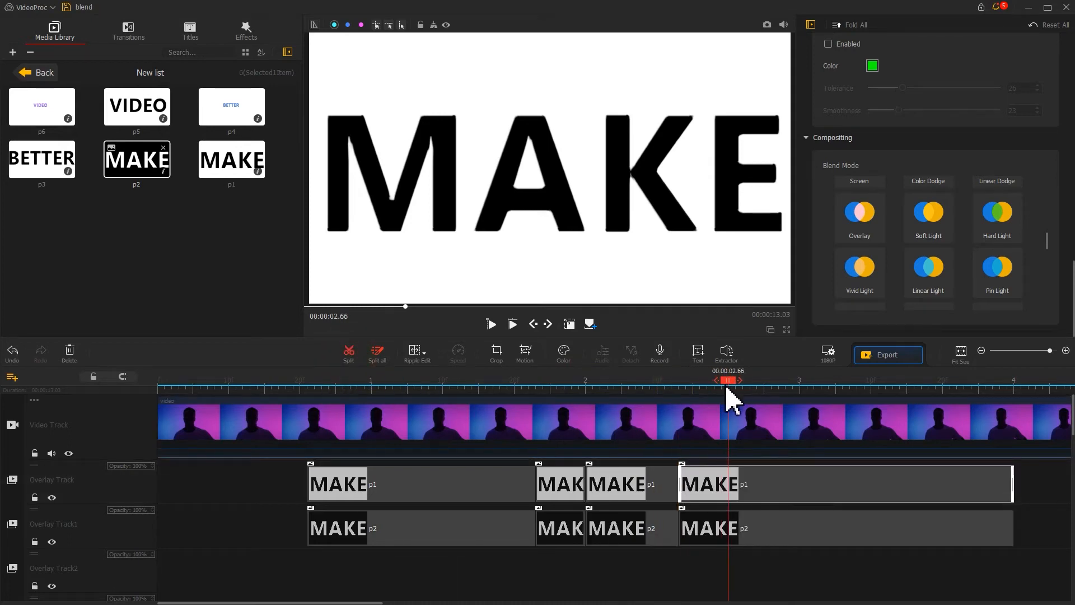
left_click(348, 354)
left_click(739, 524)
left_click(348, 354)
Split the last p1 piece at 00:00:02.83 and trim the start of the remainder to about 2.88 seconds, leaving a short gap.
left_click(765, 384)
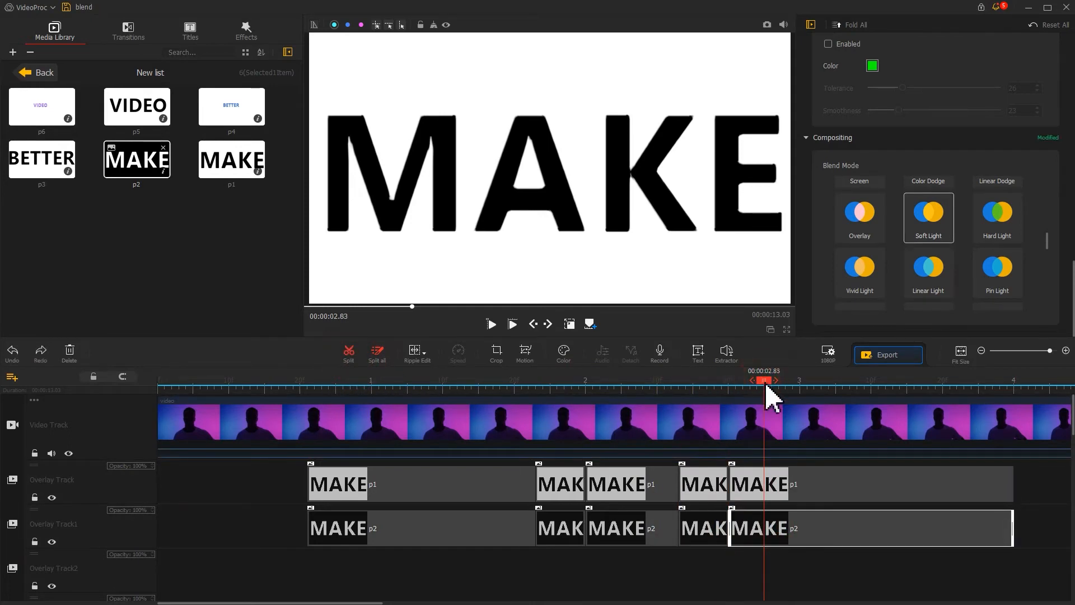
left_click(771, 486)
left_click(350, 359)
left_click_drag(767, 480, 775, 477)
Split the last p2 piece at 00:00:03.00 and trim the start of the remainder to 00:00:03.40.
left_click_drag(768, 381, 804, 386)
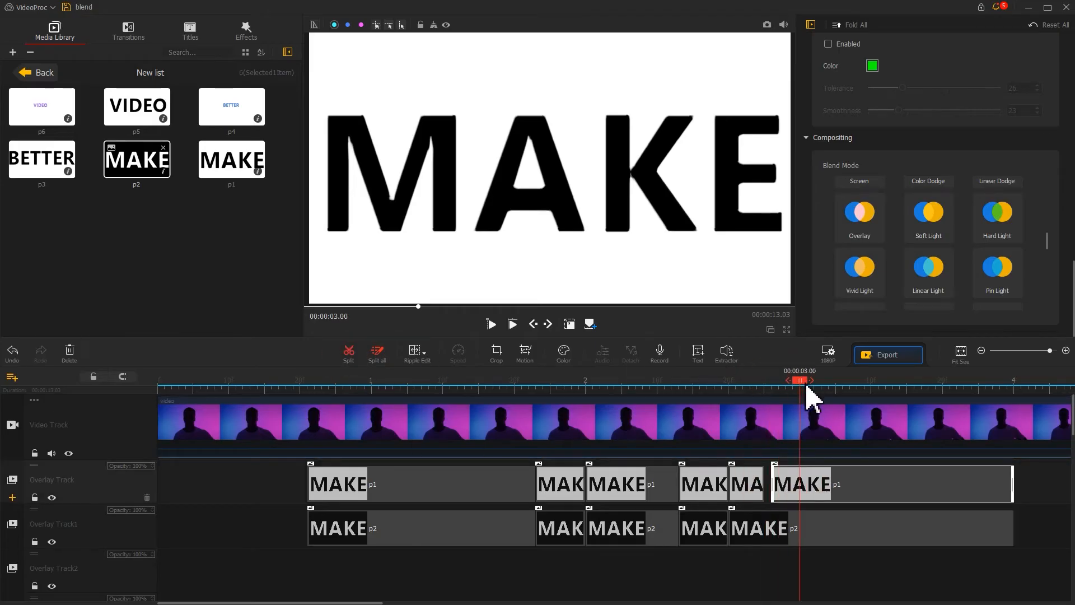
left_click(806, 522)
left_click(349, 355)
left_click_drag(876, 387, 887, 383)
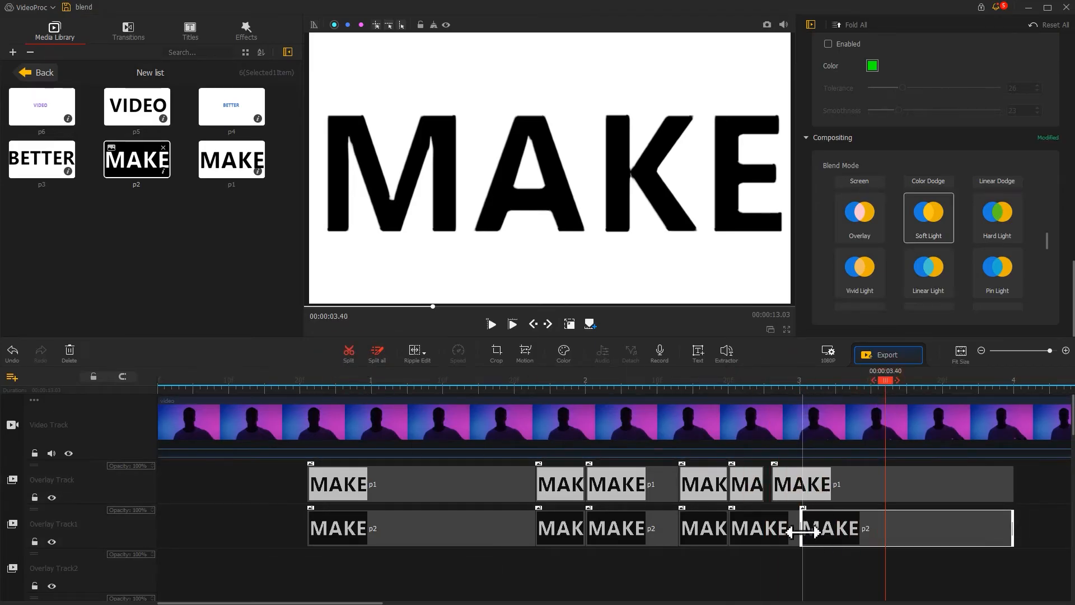
left_click_drag(802, 532, 885, 526)
Set the blend mode of the first p1 piece to Hue.
left_click(439, 488)
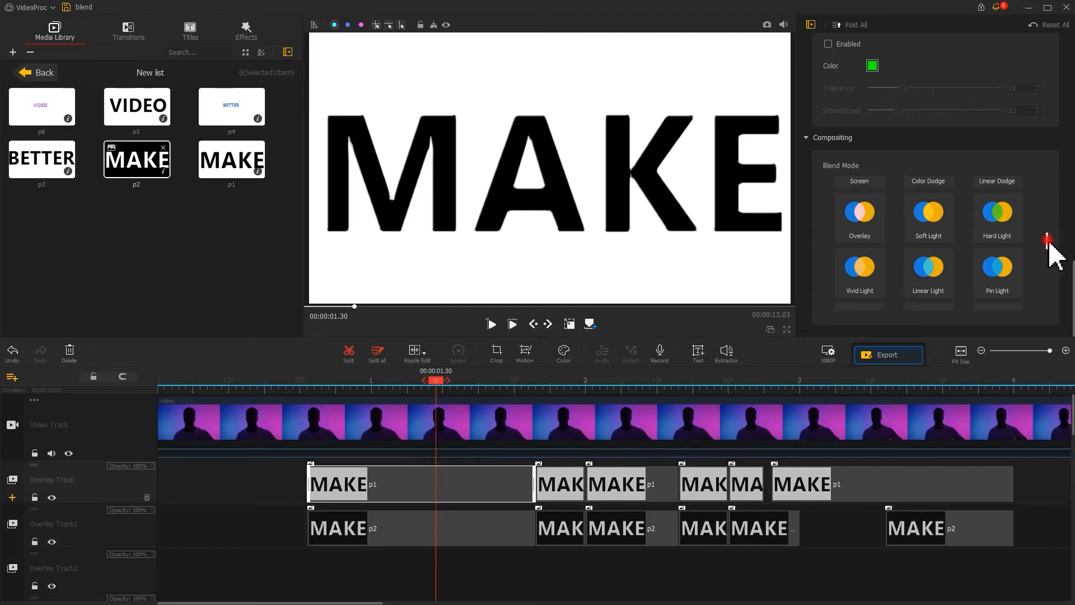
left_click_drag(1048, 240, 1047, 312)
left_click(1003, 238)
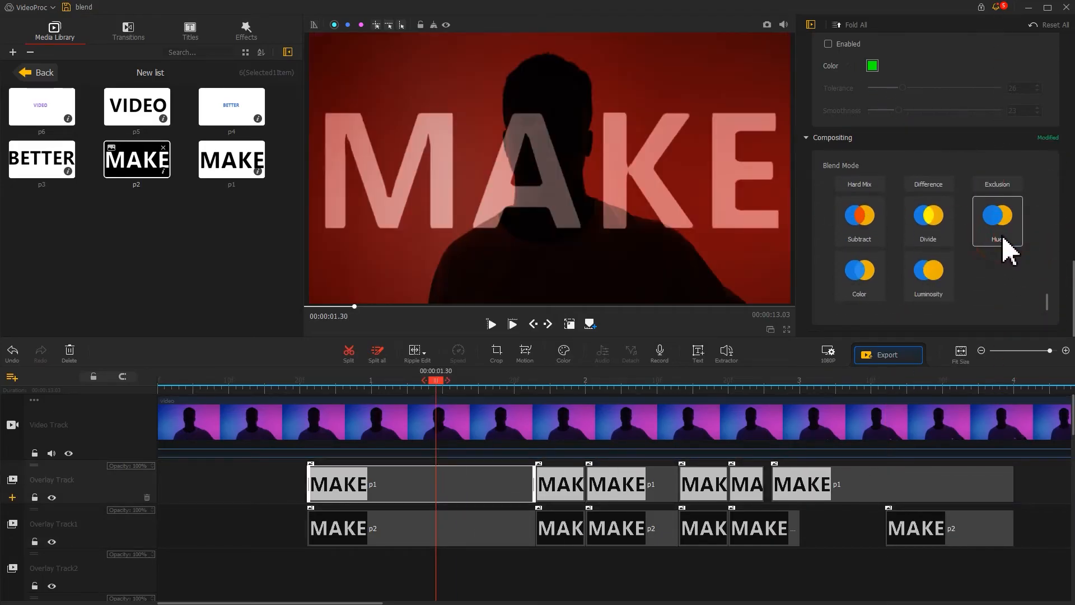
Set the blend mode of the second p1 piece to Soft Light.
left_click(561, 493)
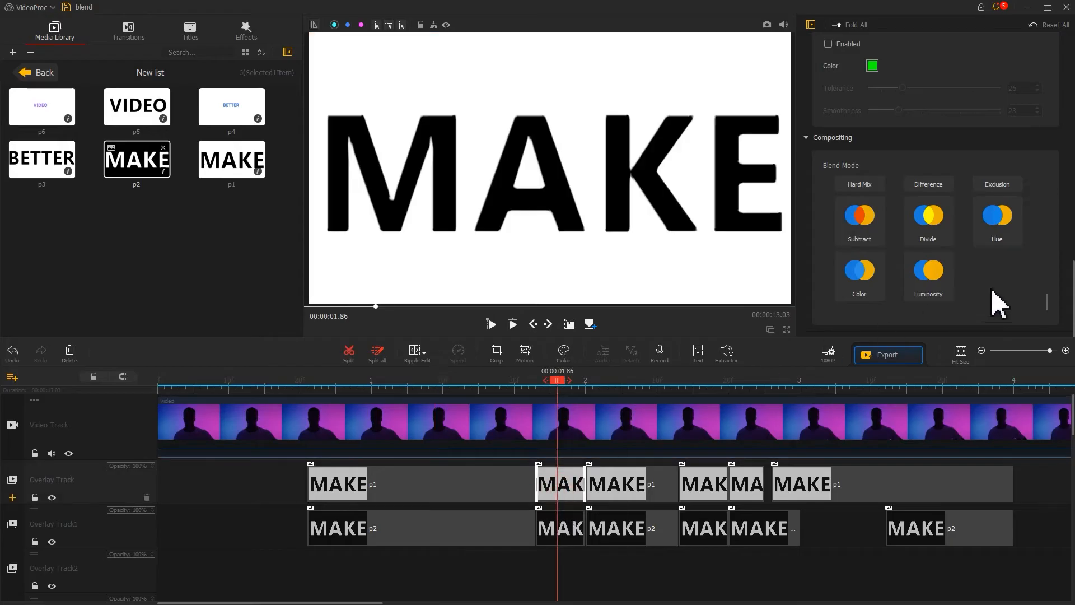
left_click_drag(1052, 314, 1049, 233)
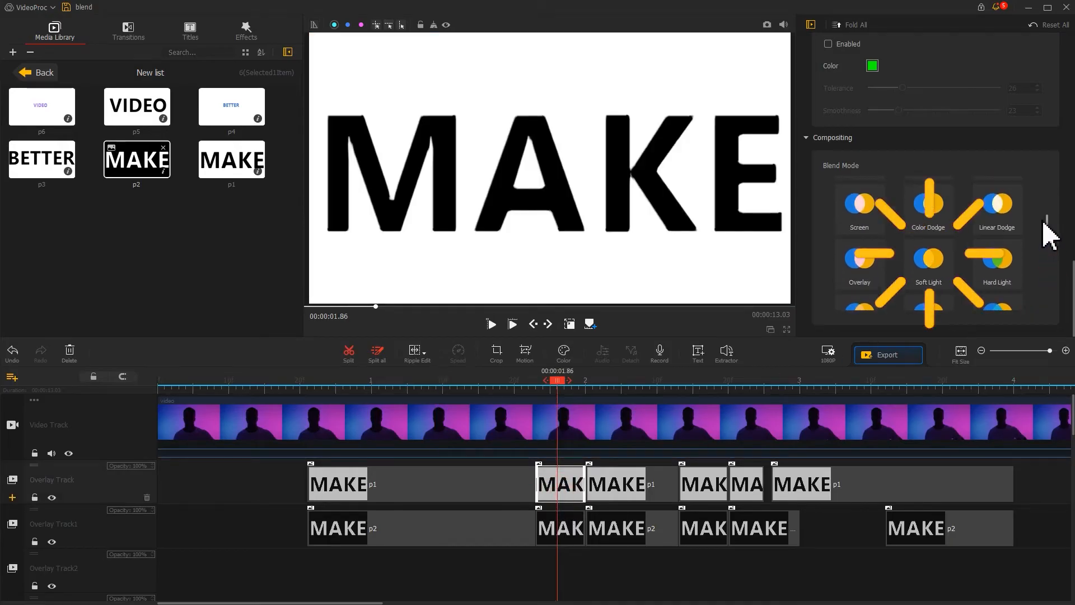
left_click(935, 278)
Set the blend mode of the third p1 piece to Difference.
left_click(643, 492)
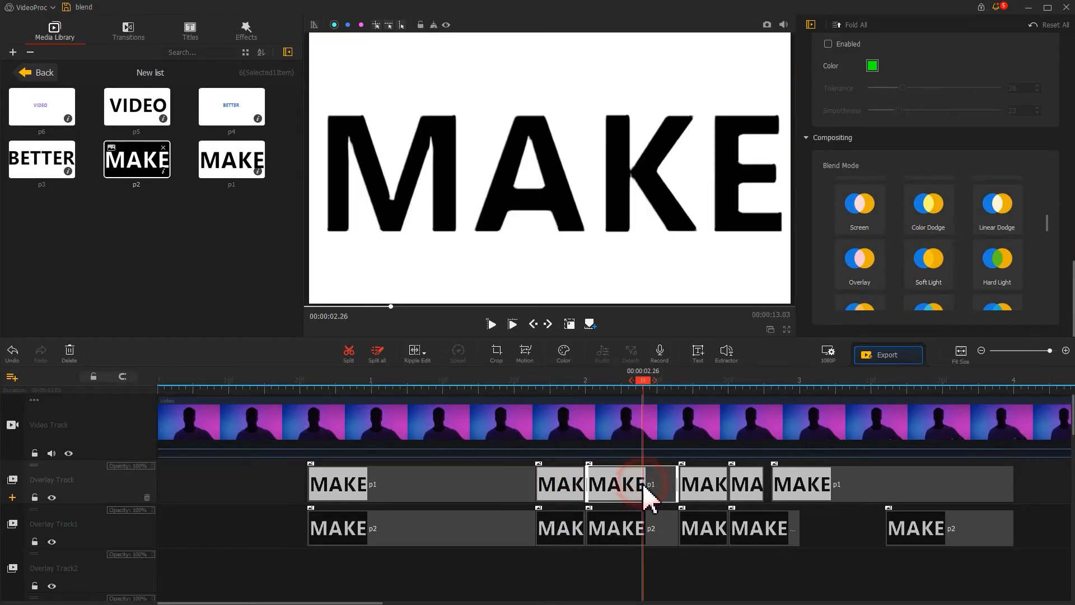
left_click_drag(1047, 242, 1044, 282)
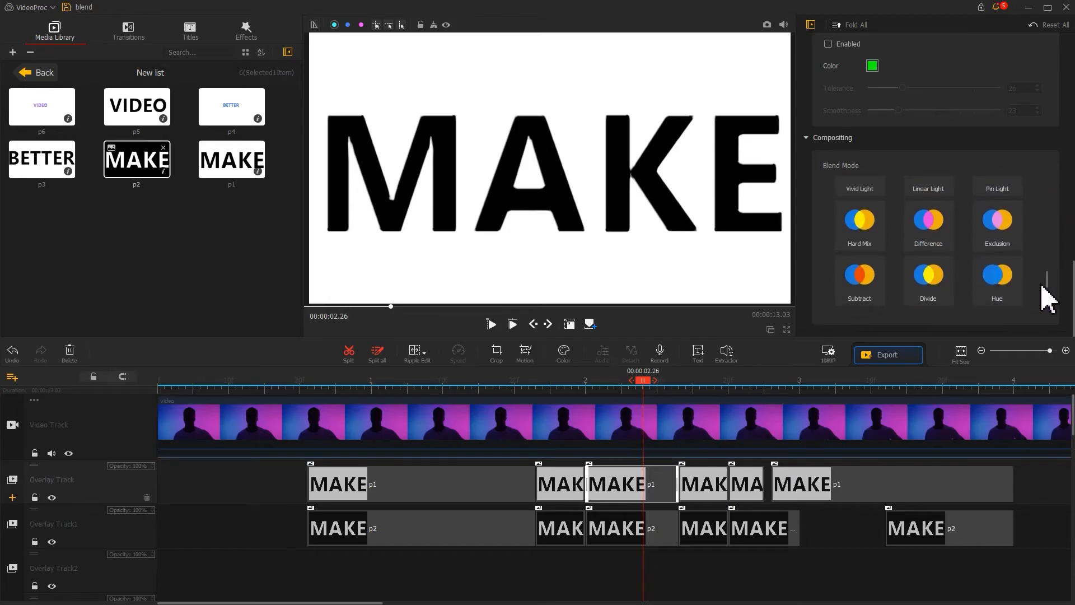
left_click(937, 235)
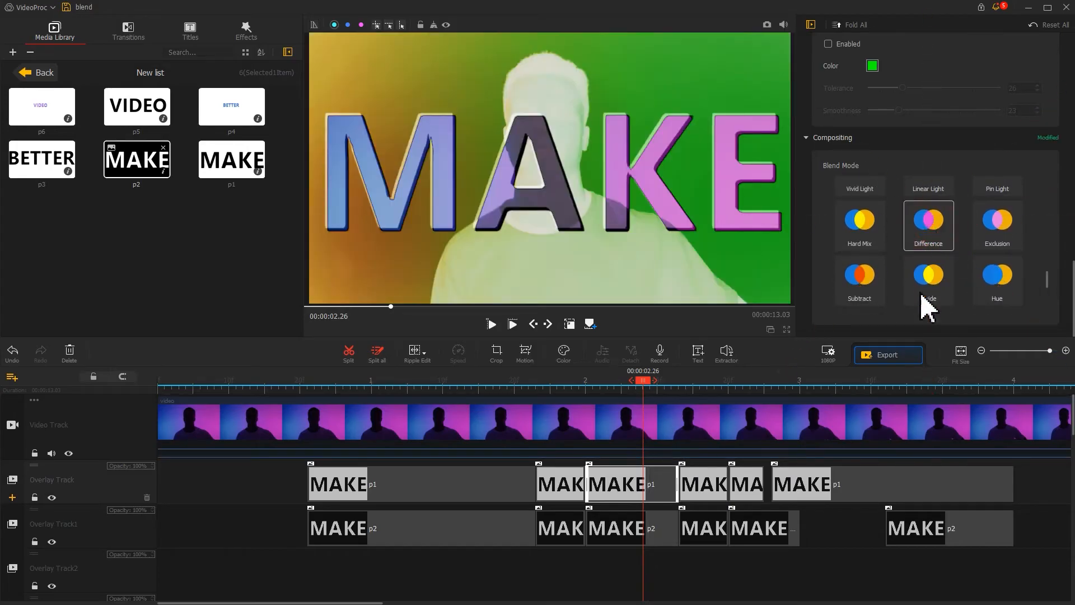
Set the blend mode of both the third p2 piece and the fourth p1 piece to Color.
left_click(629, 529)
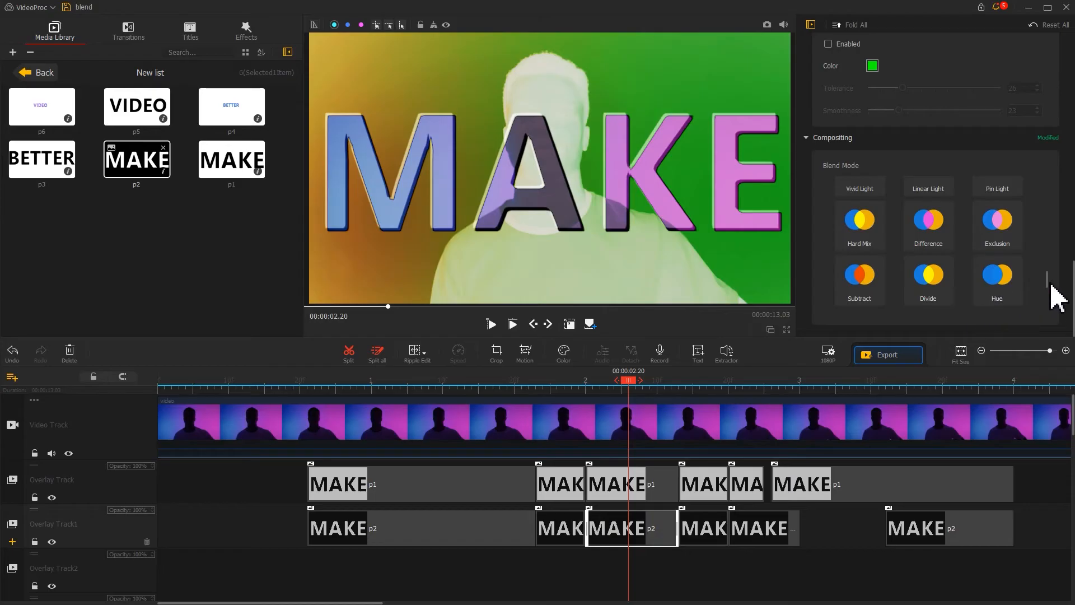
left_click_drag(1049, 282, 1042, 308)
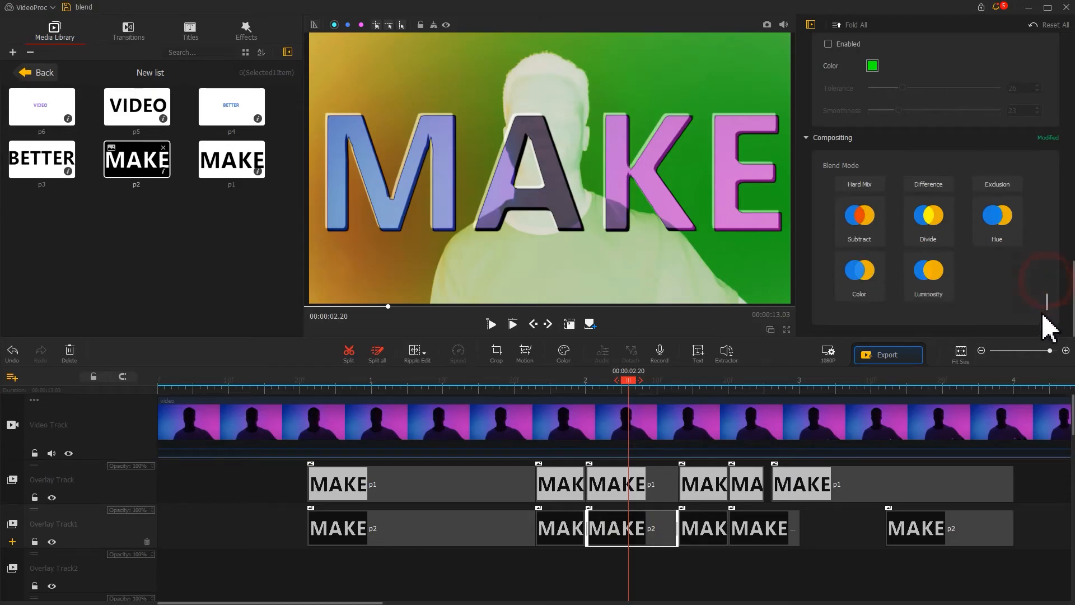
left_click(882, 286)
left_click(713, 486)
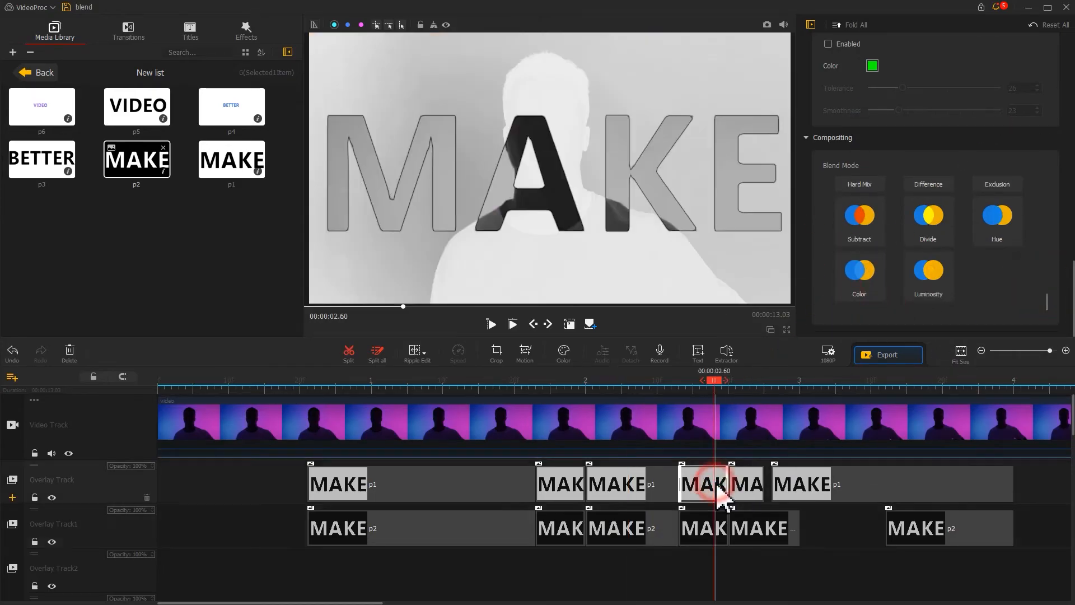
left_click(858, 280)
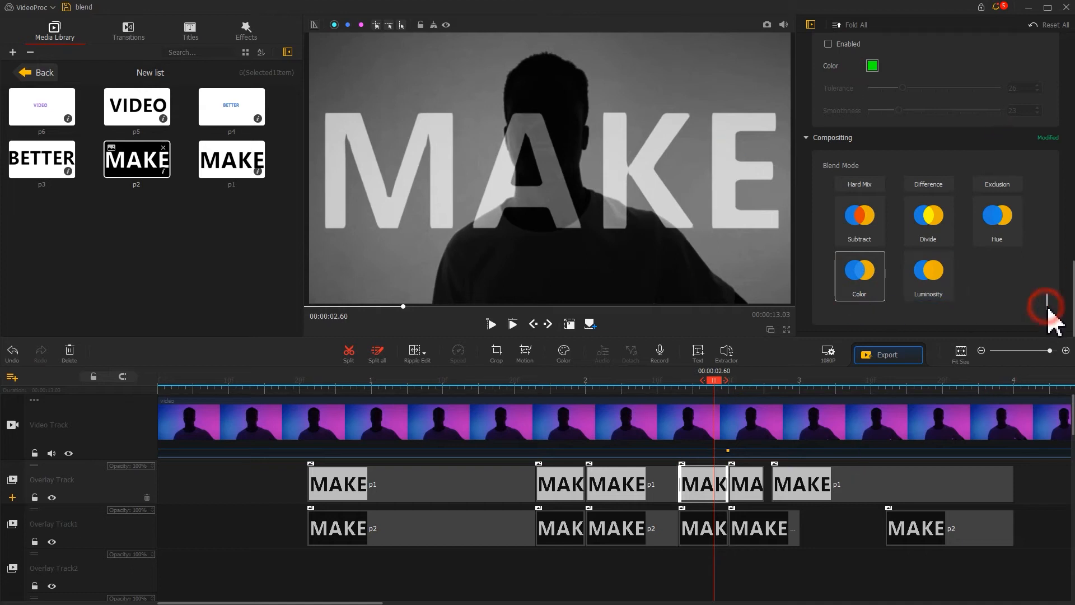
Set the blend mode of the fourth p2 piece to Difference.
left_click_drag(1049, 308, 1045, 283)
left_click(722, 539)
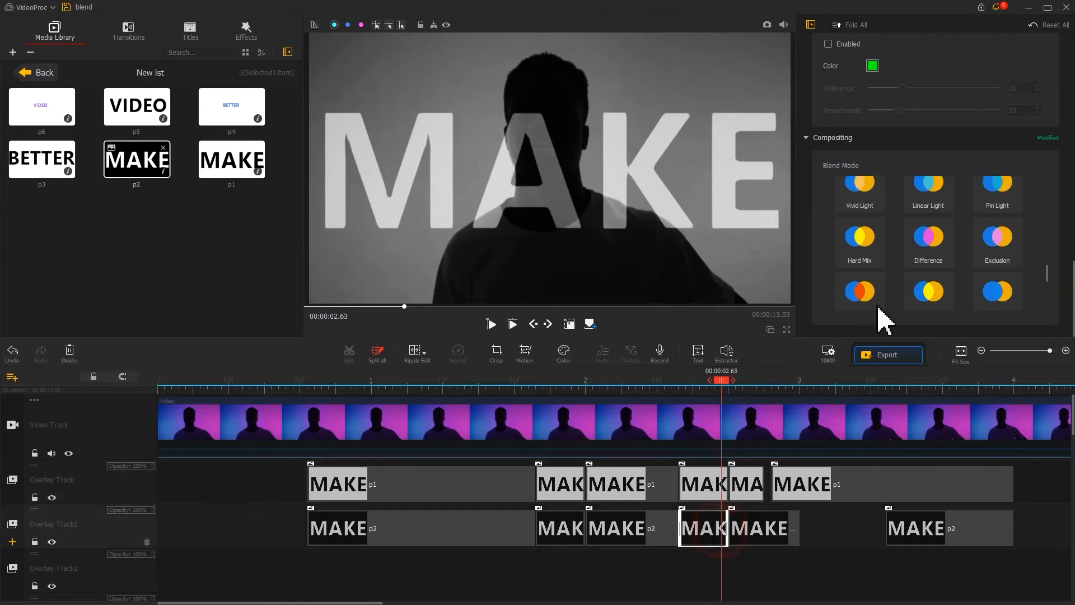
left_click(931, 267)
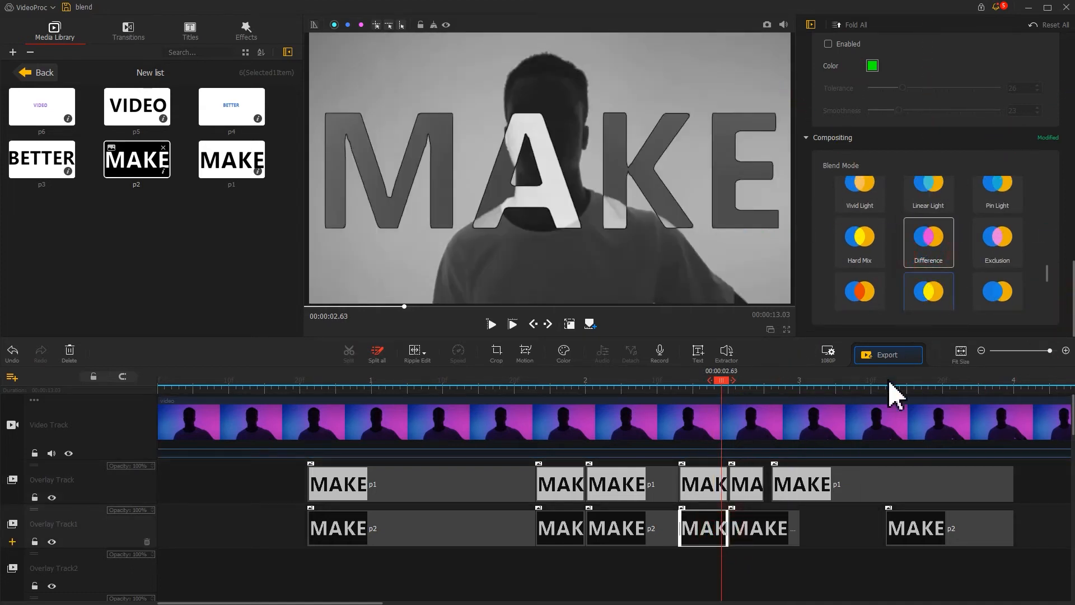
Set the blend mode of the short fifth p1 piece to Divide.
left_click(758, 481)
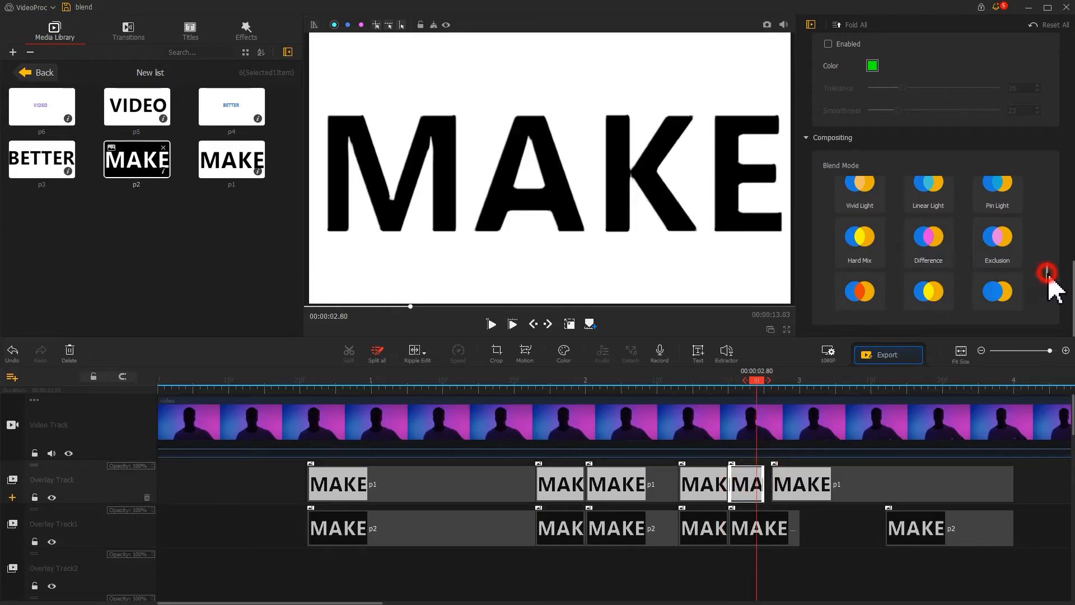
left_click_drag(1050, 280, 1047, 300)
left_click(946, 249)
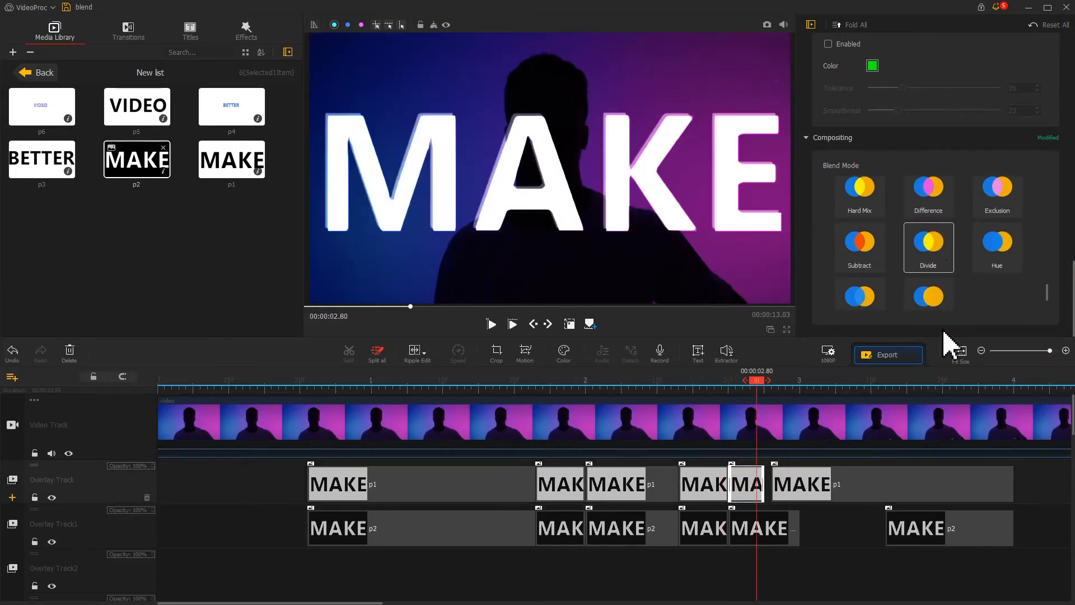
Set the blend mode of the long last p1 piece to Soft Light.
left_click(870, 473)
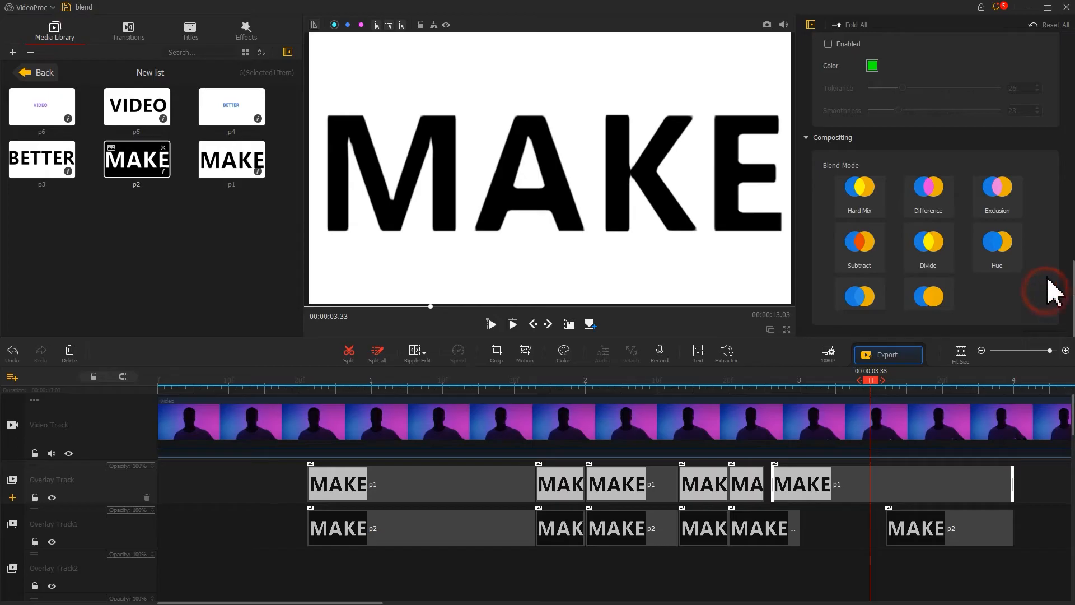
left_click_drag(1048, 281, 1047, 236)
left_click(943, 239)
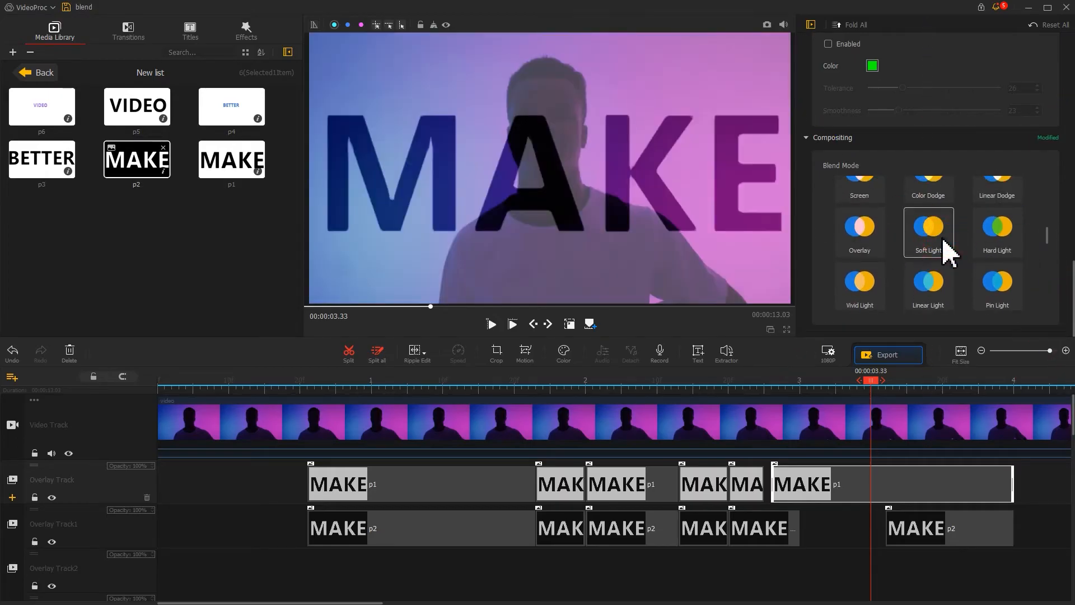
Play the timeline from the beginning to review the blended MAKE pieces.
left_click_drag(435, 311, 309, 314)
key("space")
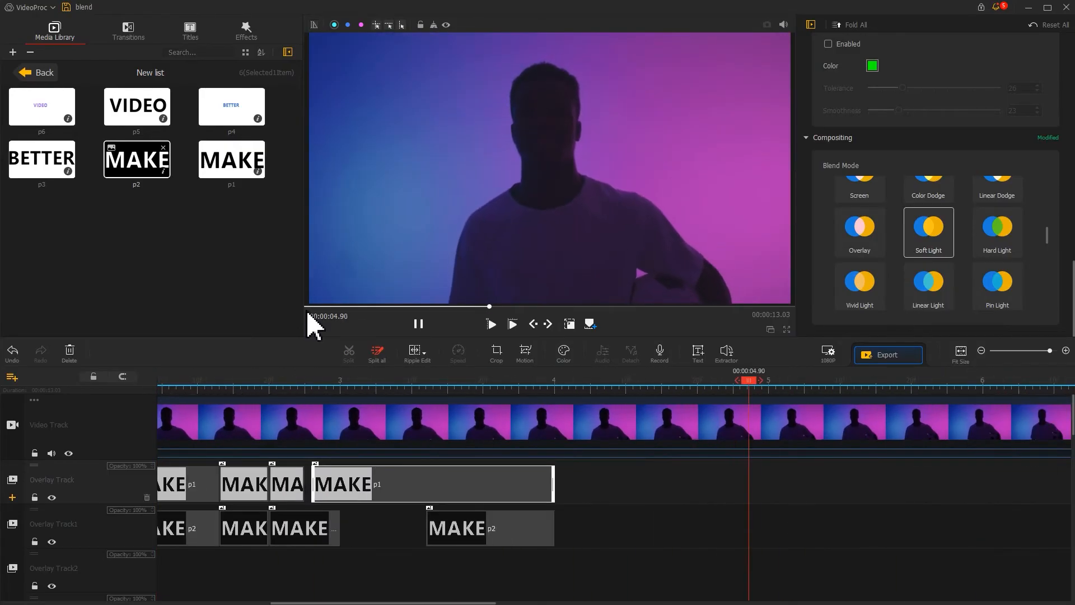
key("space")
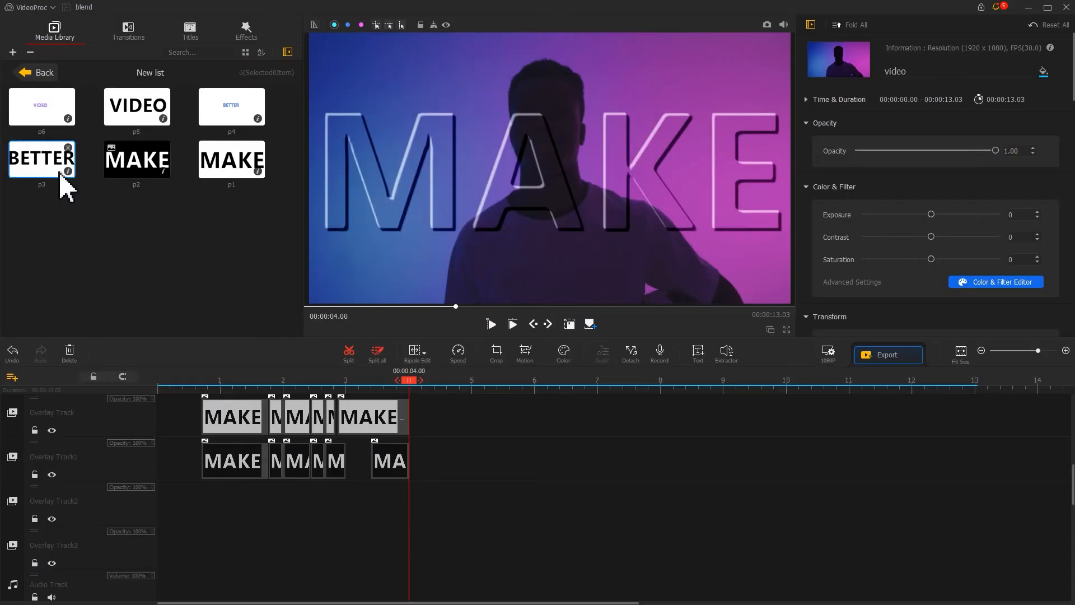
Place p3 on Overlay Track1 at 00:00:04.00, about 1.77 seconds long, and enlarge it to full frame at scale 1.00.
left_click_drag(61, 177, 522, 523)
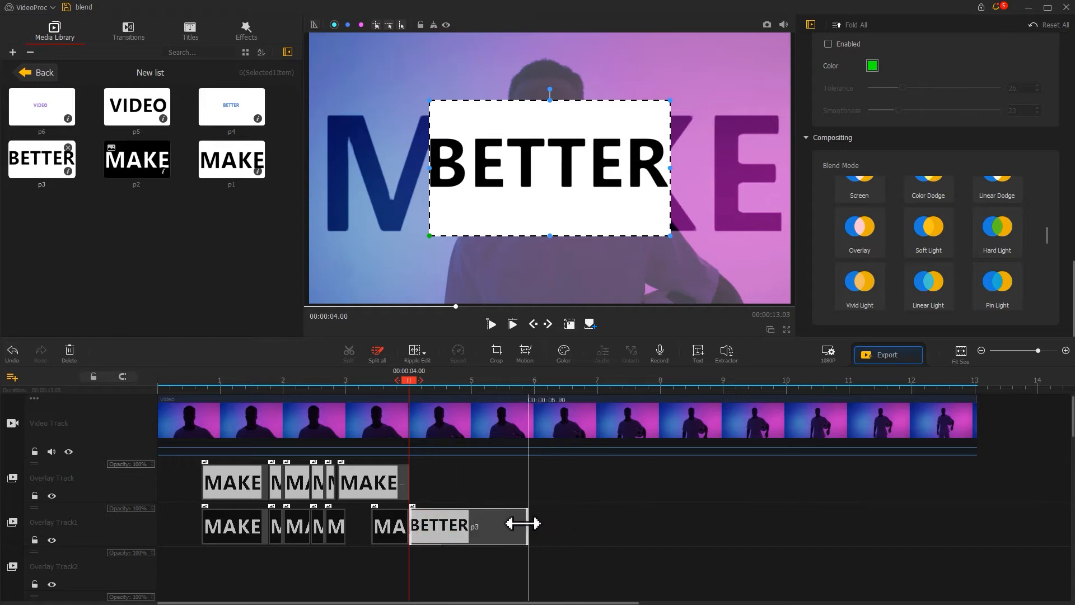
scroll(1071, 235, "up", 5)
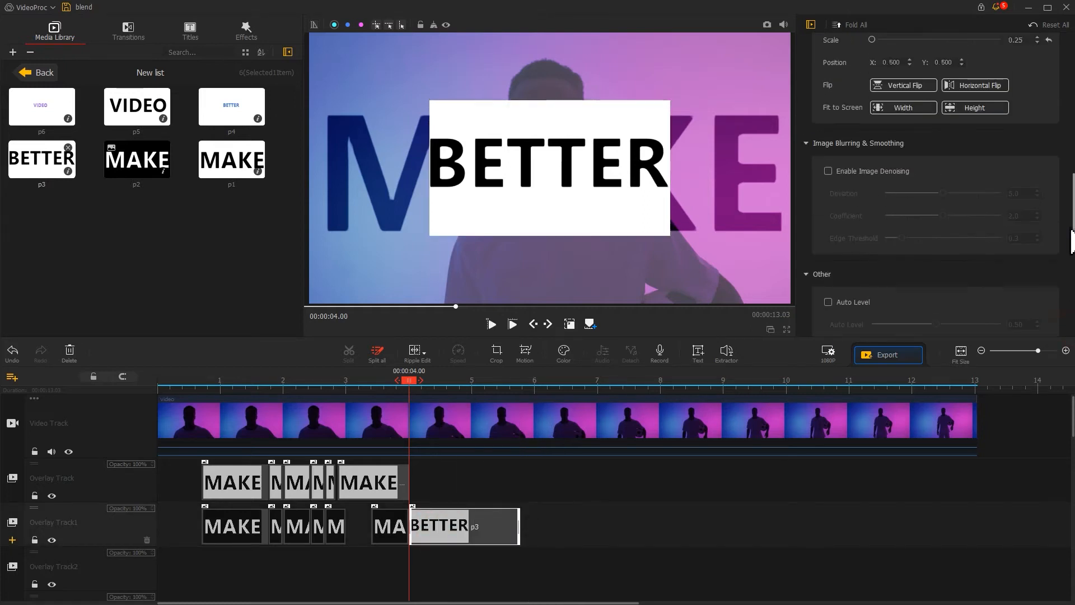
left_click(996, 140)
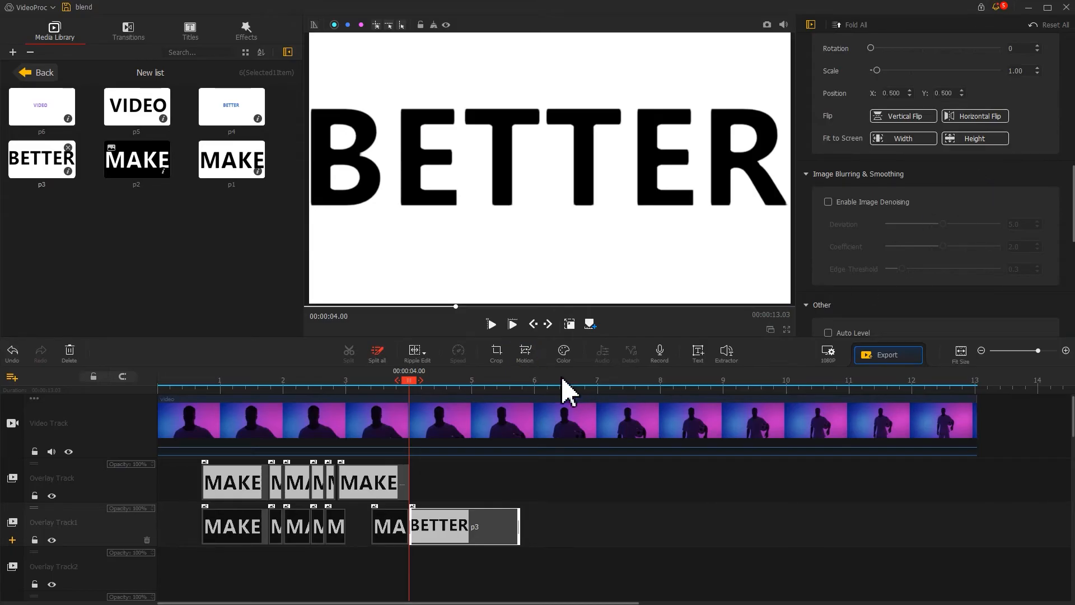
Add a motion keyframe at the start of p3, framing the first letters of BETTER with an area about 767x431 at (383,586).
left_click(525, 355)
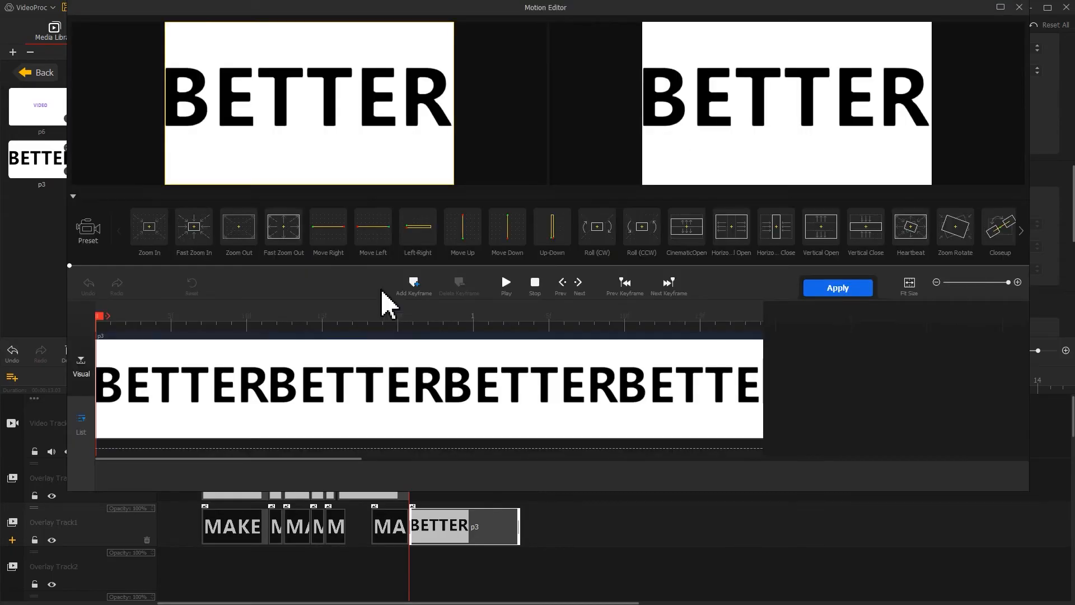
left_click(413, 287)
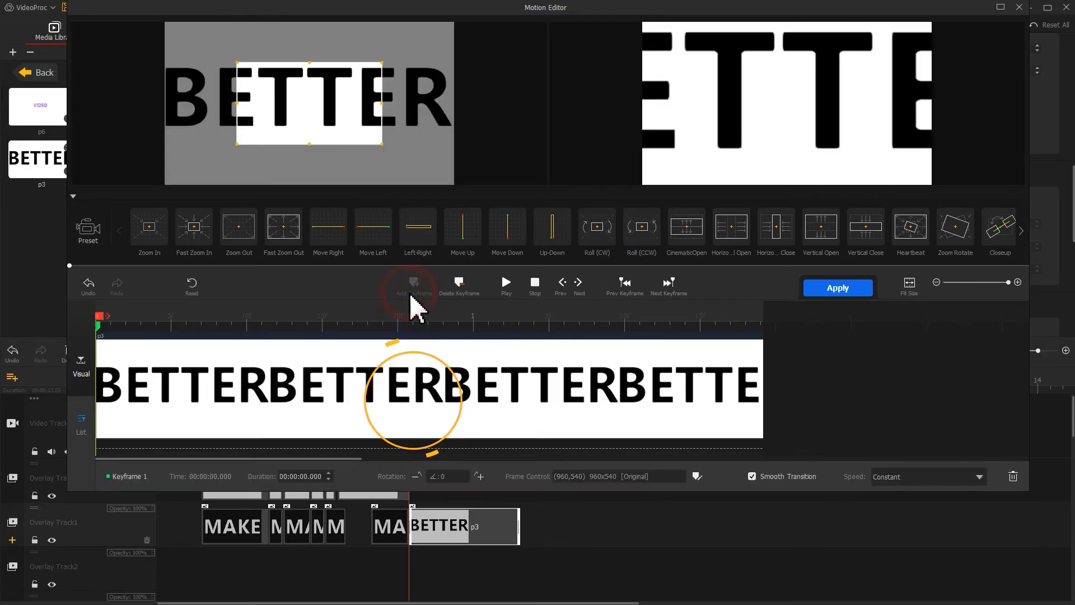
left_click_drag(237, 144, 267, 127)
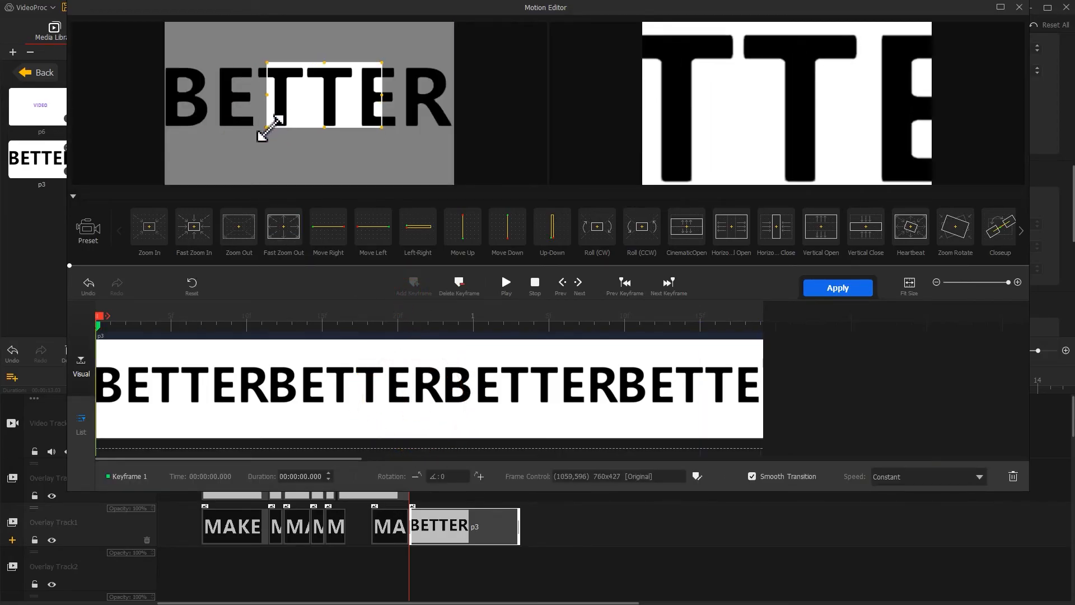
left_click_drag(333, 88, 235, 89)
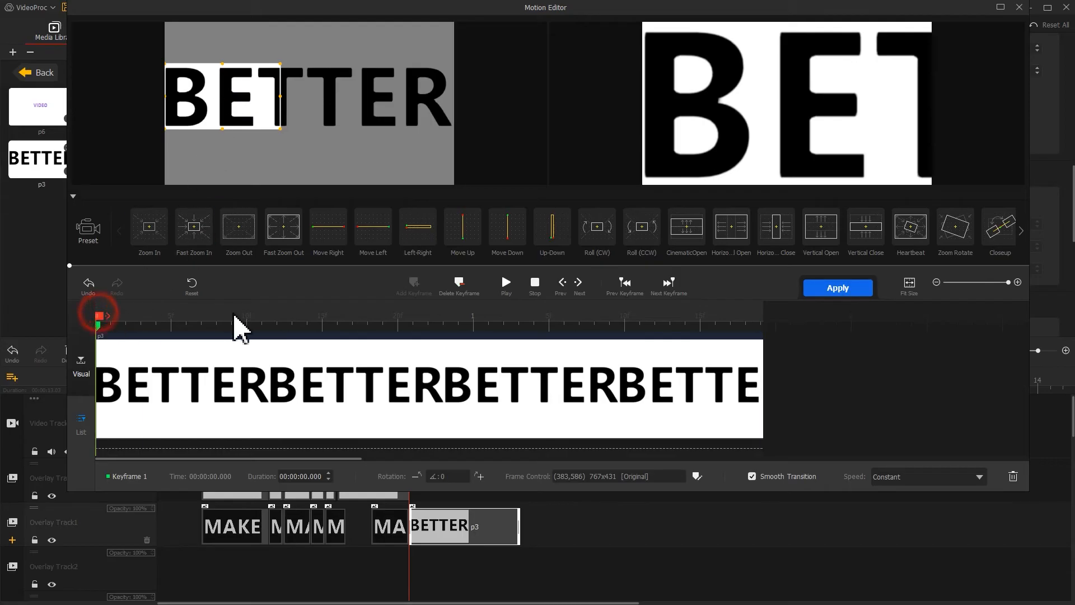
Add a second motion keyframe at p3's end, 00:00:01.76, framing the last letters at about X 1536 and Y set to 586.
left_click_drag(241, 327, 779, 335)
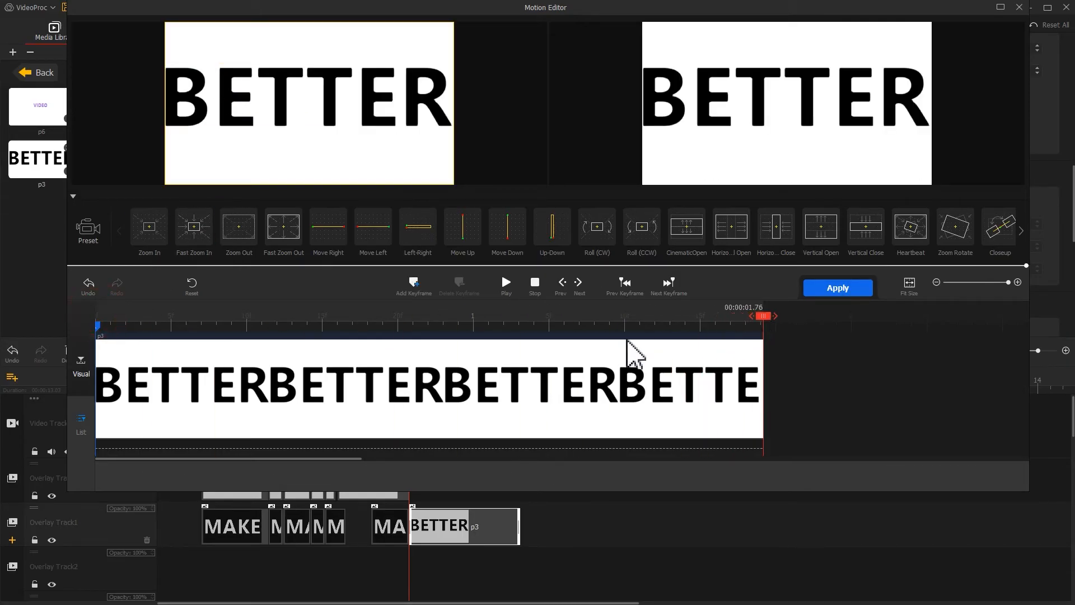
left_click(414, 286)
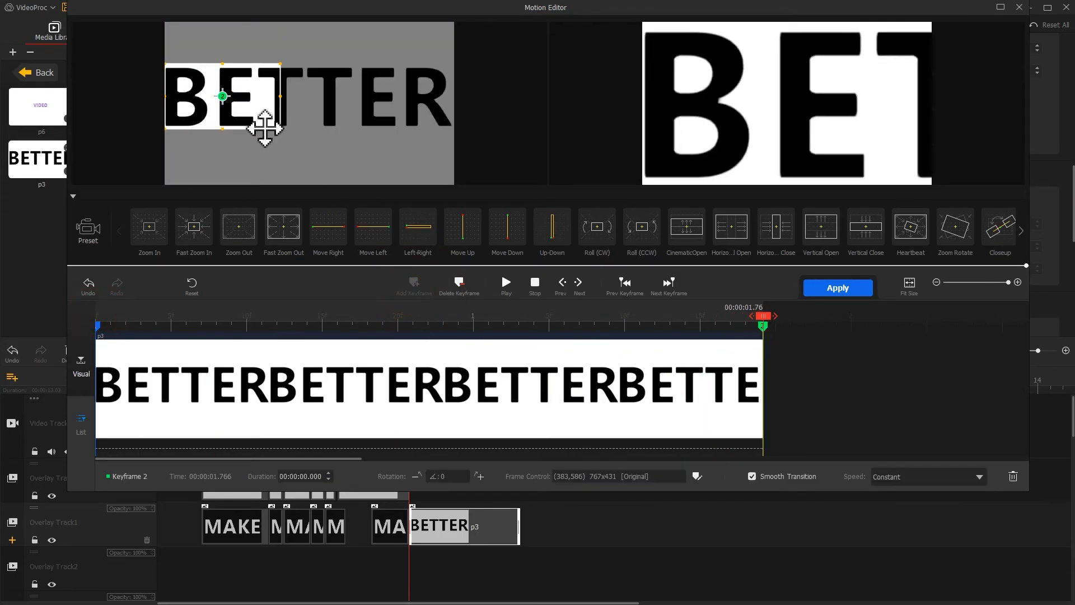
left_click_drag(254, 110, 427, 110)
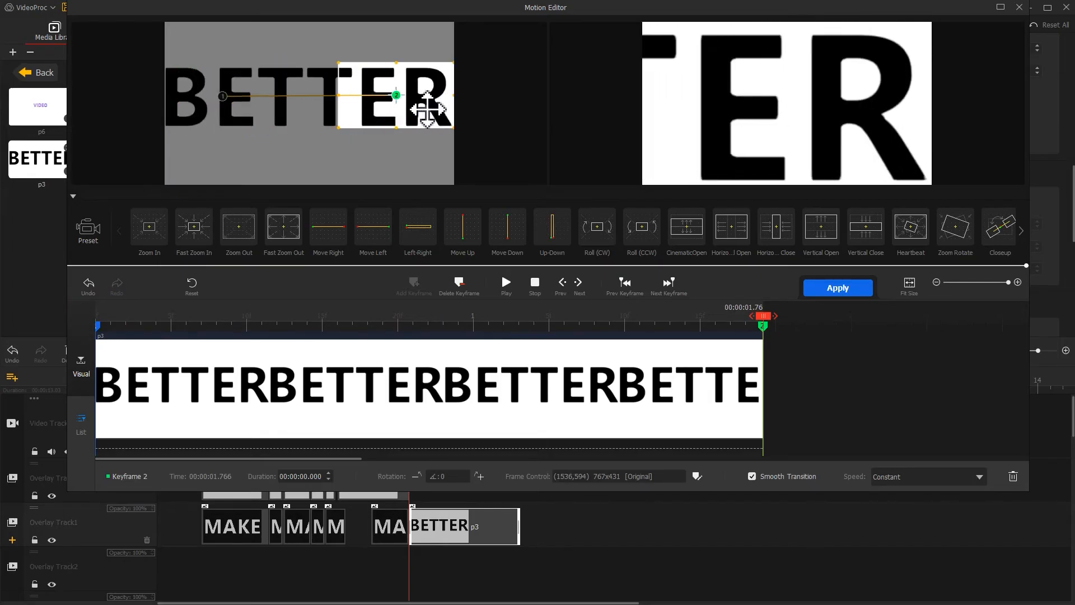
left_click(696, 476)
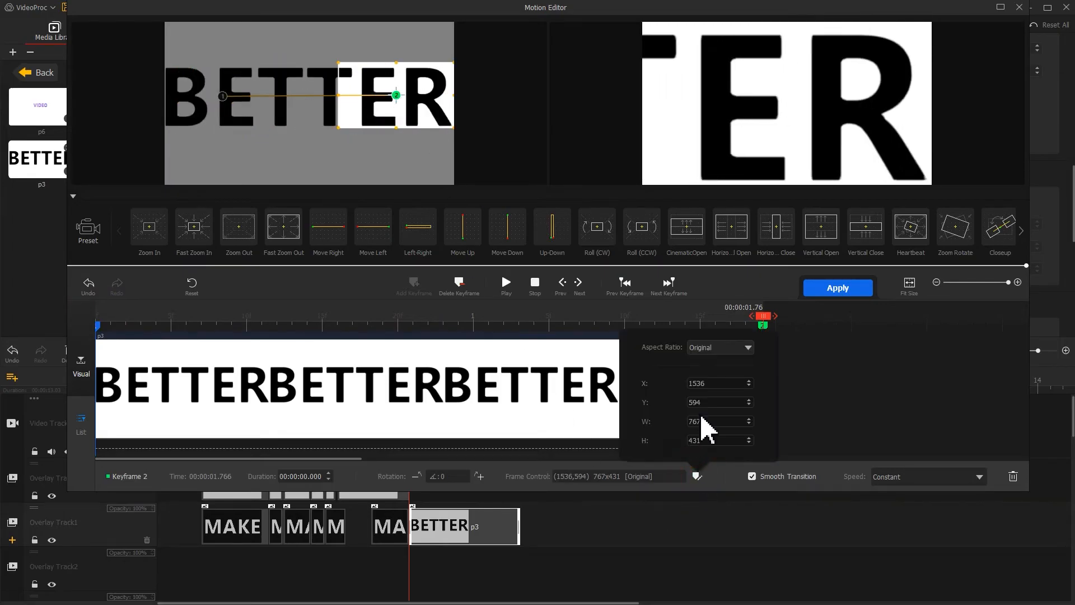
type("586")
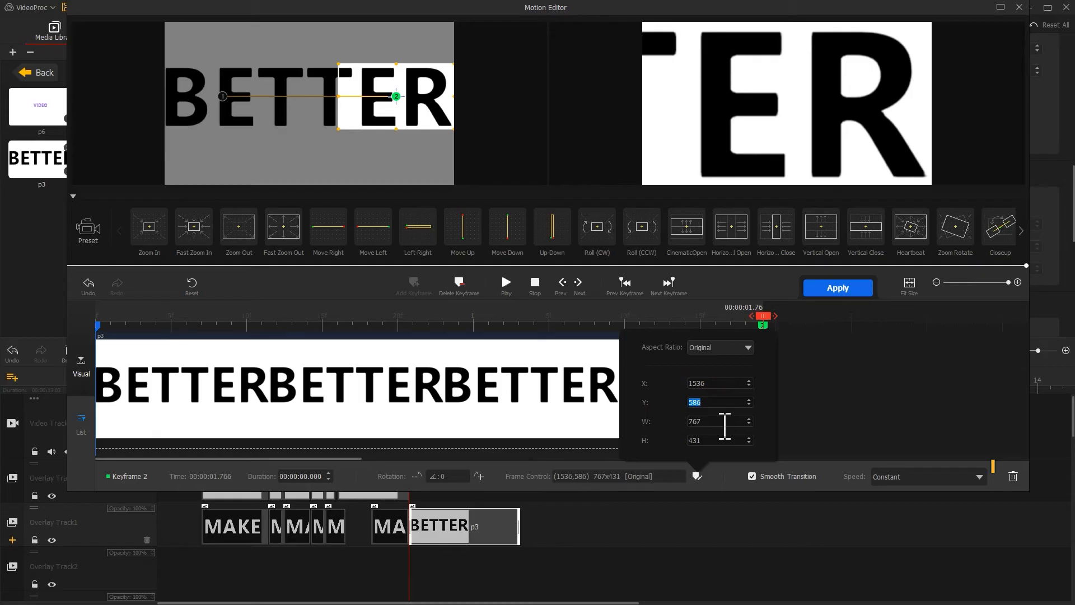
Set the second keyframe's speed to Smooth Speed Down 1, preview the motion and apply it to p3.
left_click(936, 480)
left_click(954, 565)
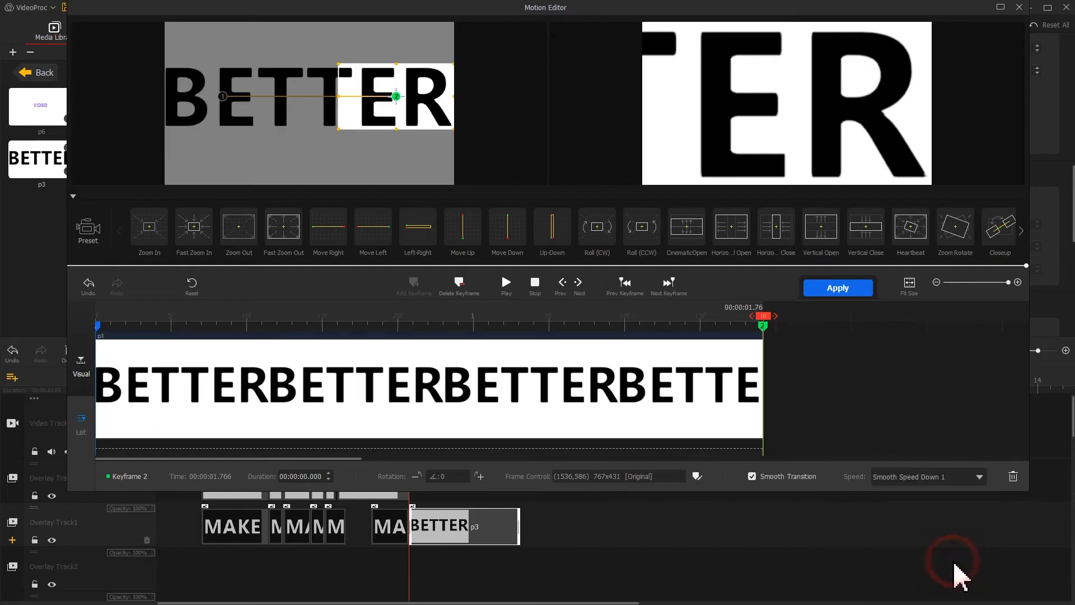
left_click_drag(130, 313, 88, 315)
key("space")
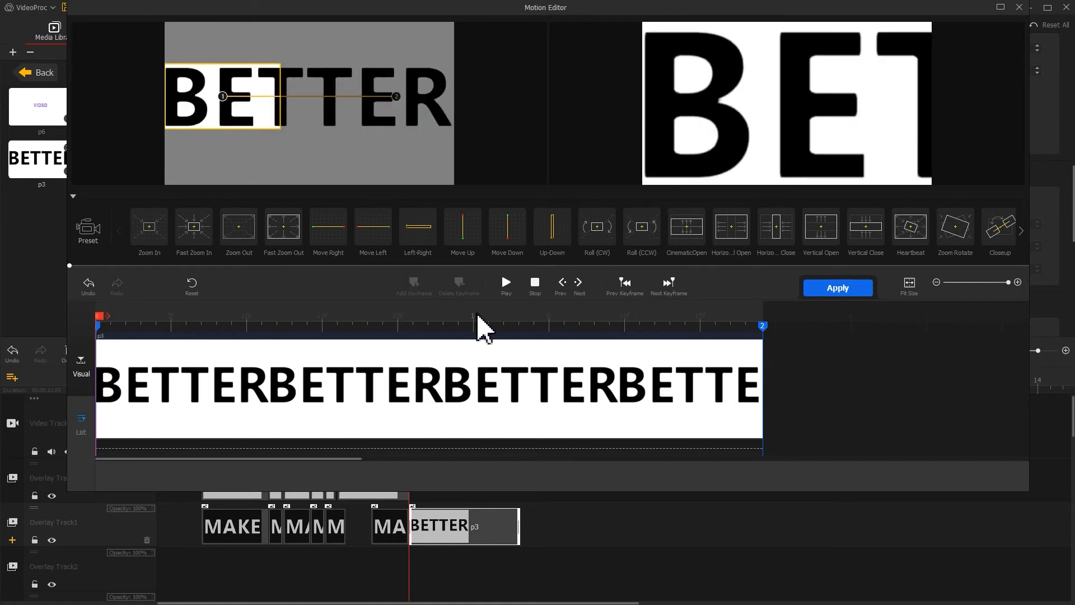
left_click(820, 289)
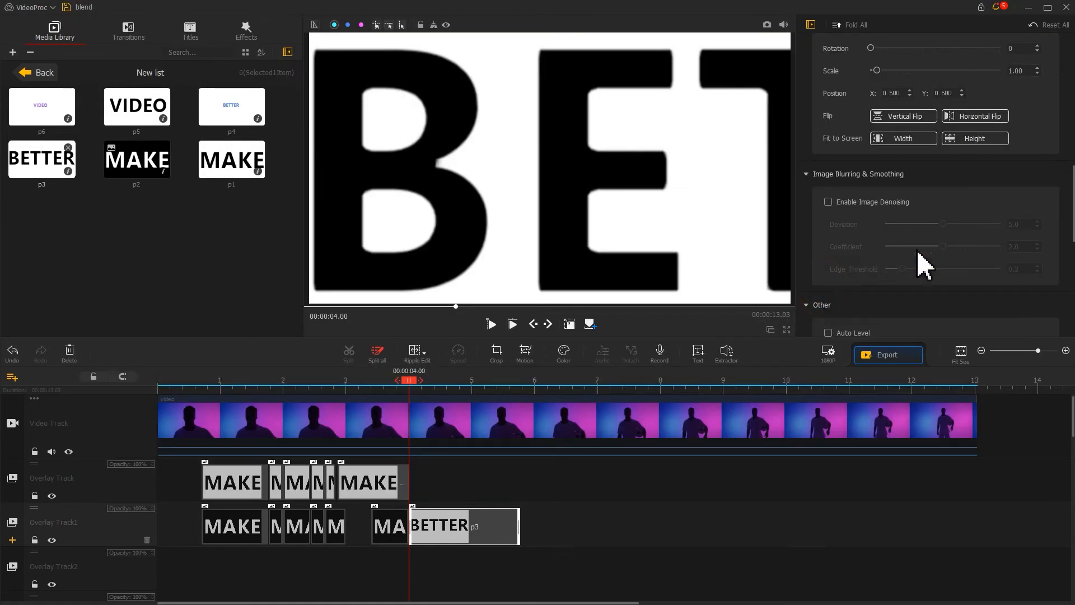
Set the blend mode of the p3 clip to Color Dodge.
left_click_drag(1068, 227, 1060, 307)
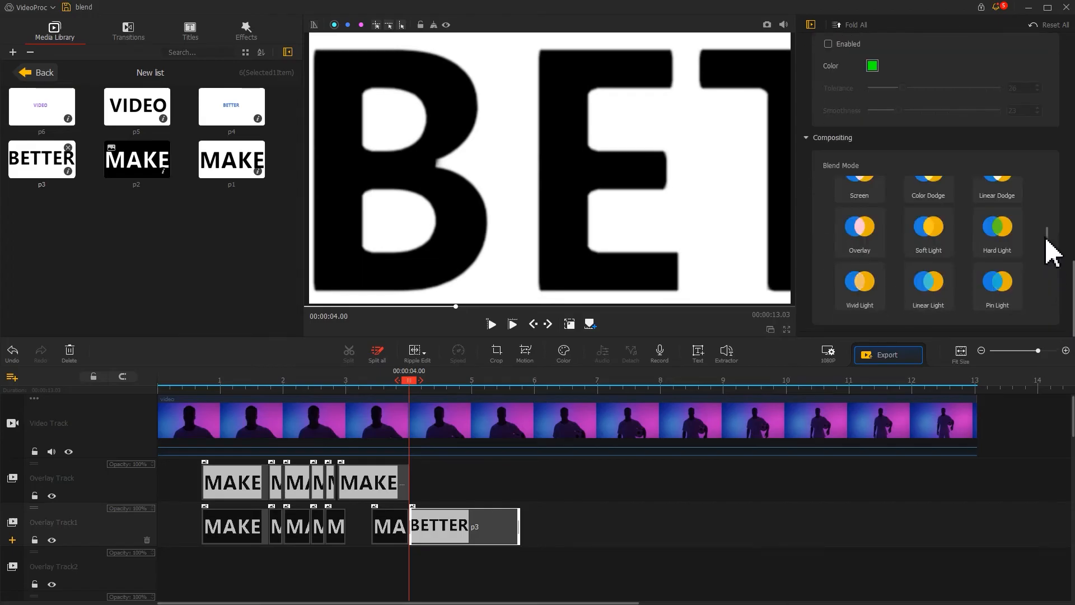
left_click_drag(1049, 242, 1047, 234)
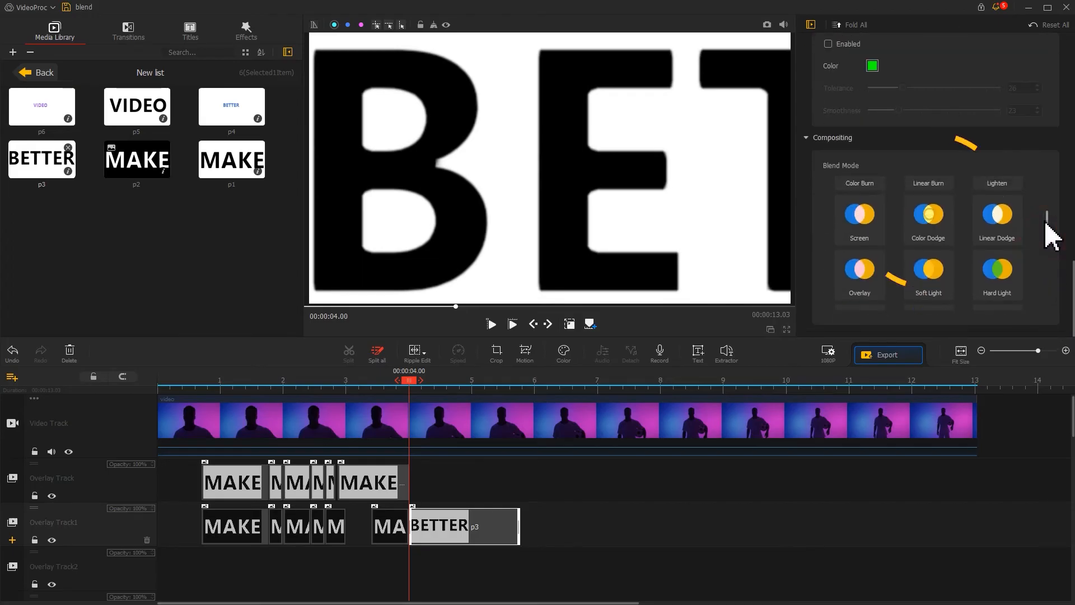
left_click(928, 224)
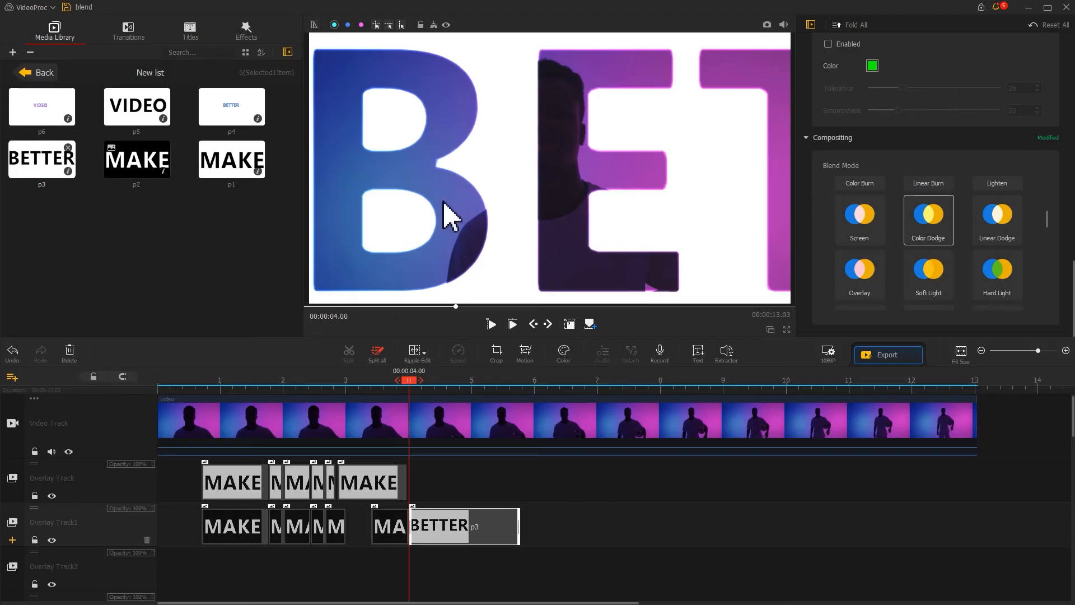
Place p4 on Overlay Track2 spanning the same time as p3, and add a starting motion keyframe with its frame at about (213,540).
left_click_drag(235, 114, 520, 570)
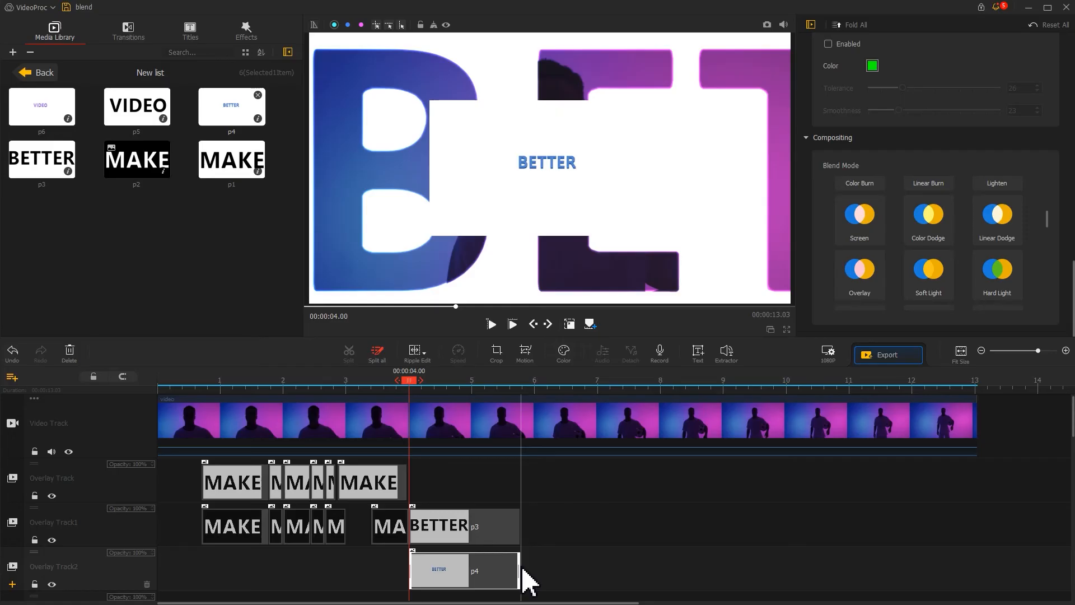
left_click(524, 353)
left_click(407, 285)
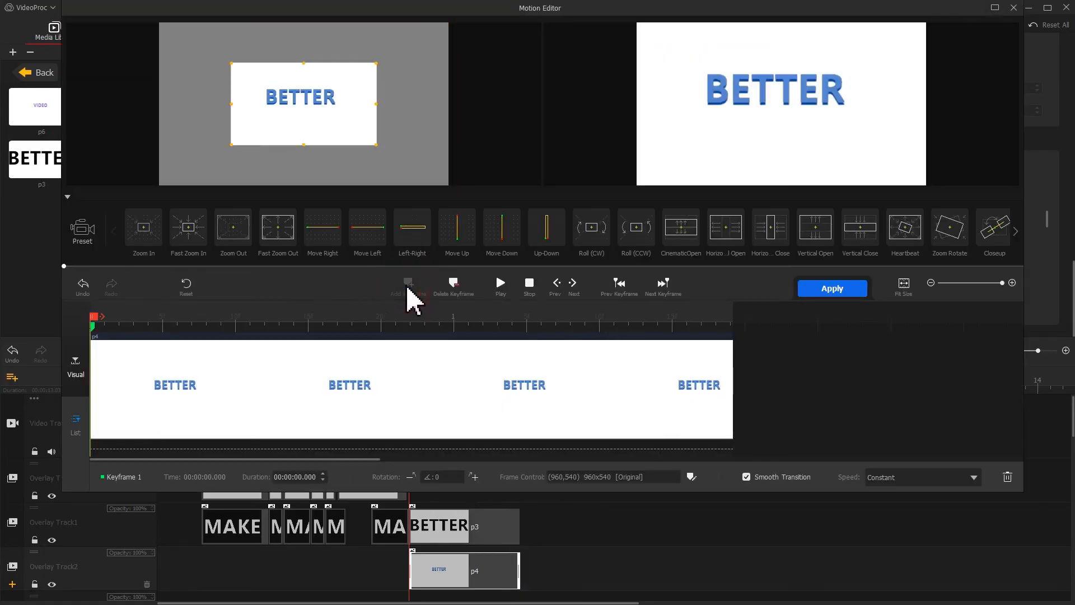
left_click_drag(306, 114, 207, 108)
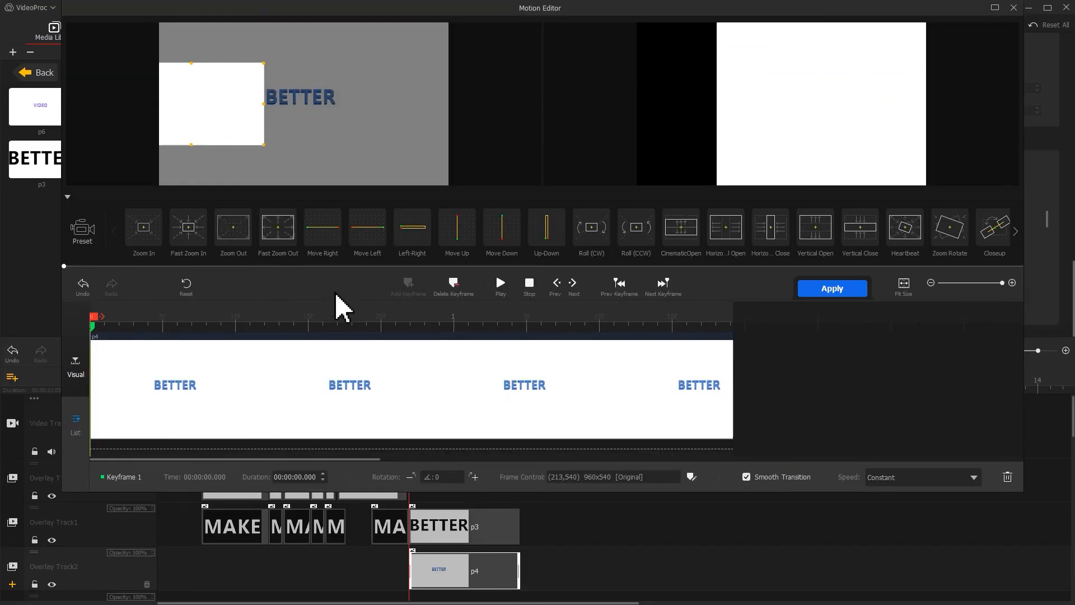
Add a second motion keyframe at p4's end, 00:00:01.76, and move its frame horizontally to about (1127,540).
left_click(382, 318)
left_click_drag(392, 324, 770, 343)
left_click(415, 292)
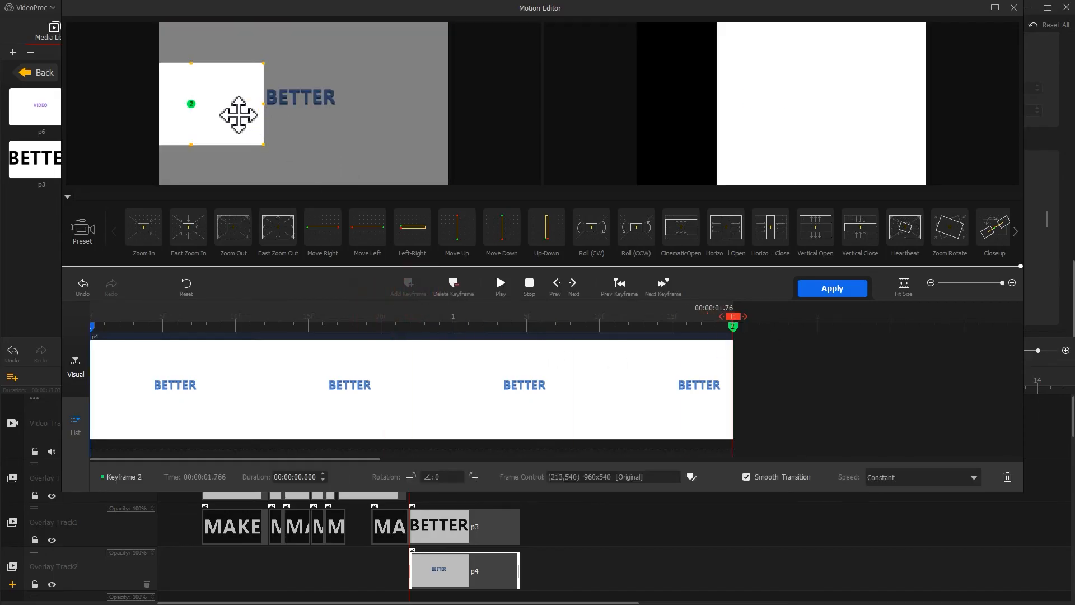
left_click_drag(239, 115, 342, 115)
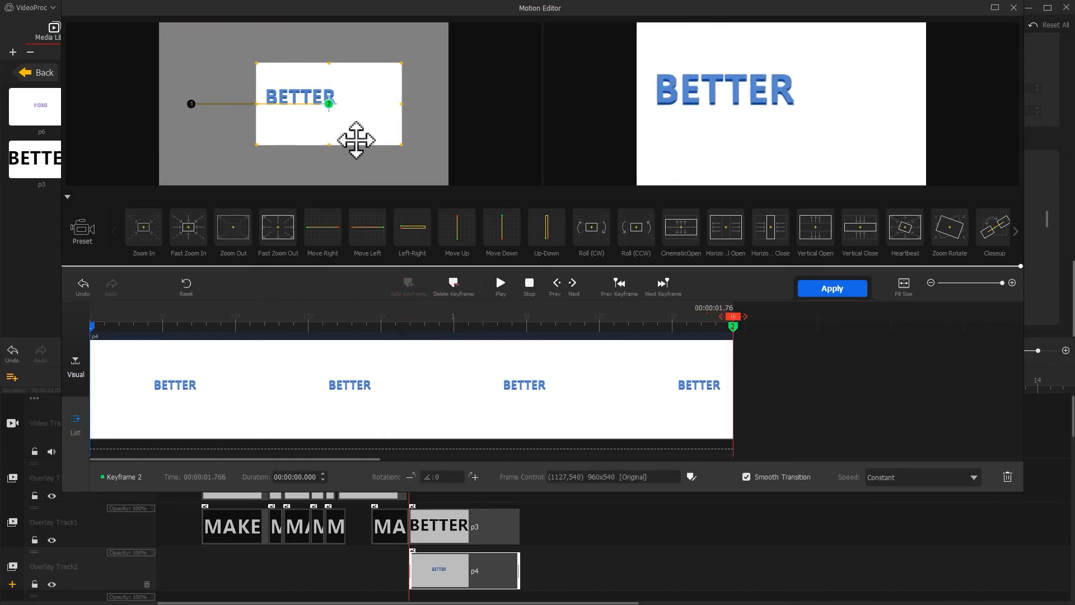
Apply p4's motion with the second keyframe's speed set to Smooth Speed Down 1, and set p4's blend mode to Linear Burn.
left_click(946, 487)
left_click(956, 583)
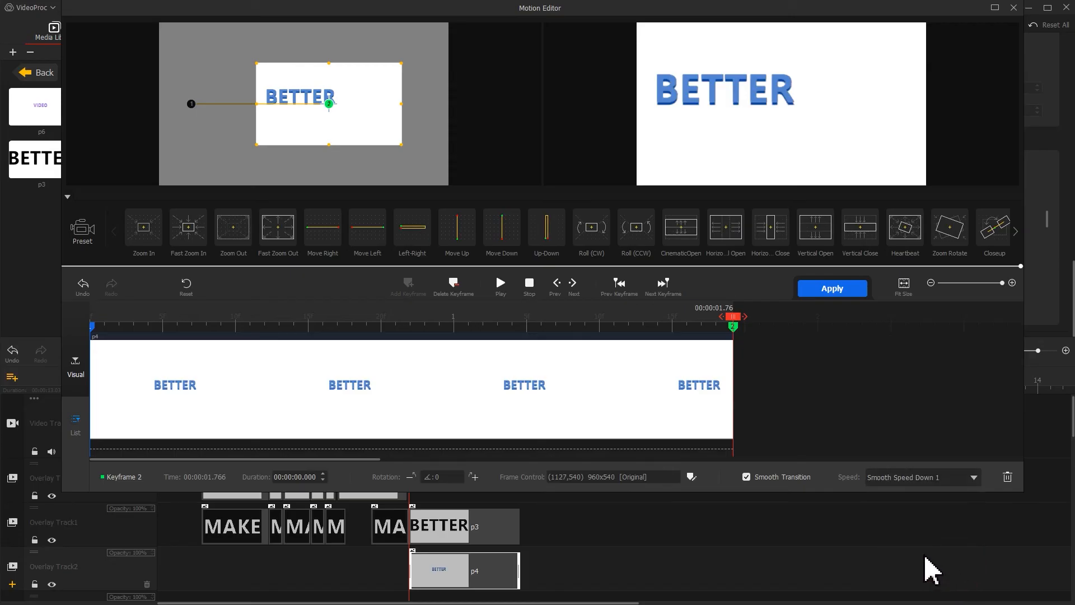
left_click(832, 289)
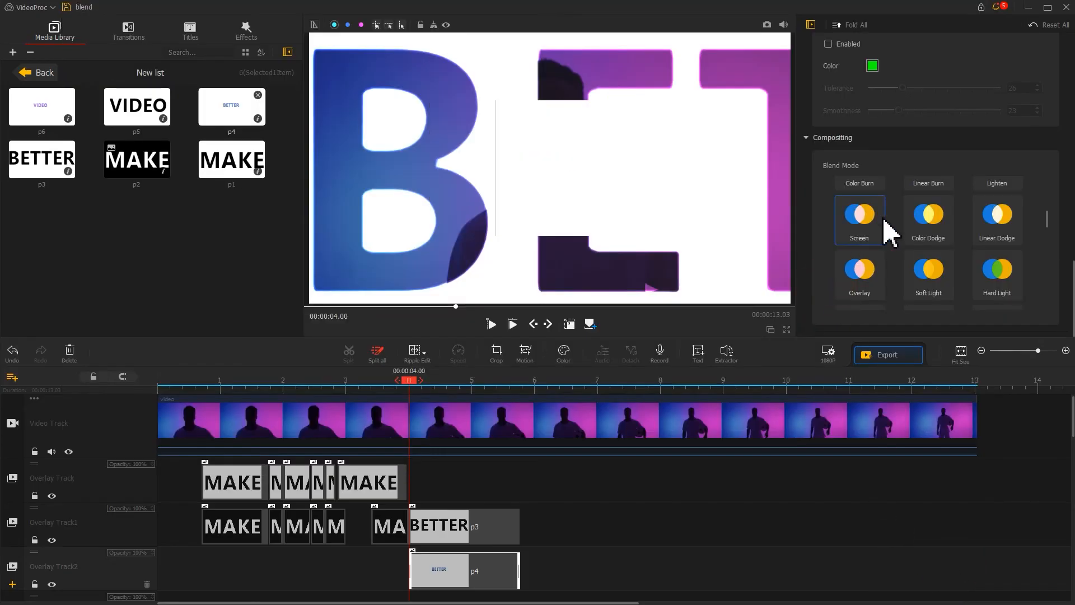
scroll(1049, 219, "up", 2)
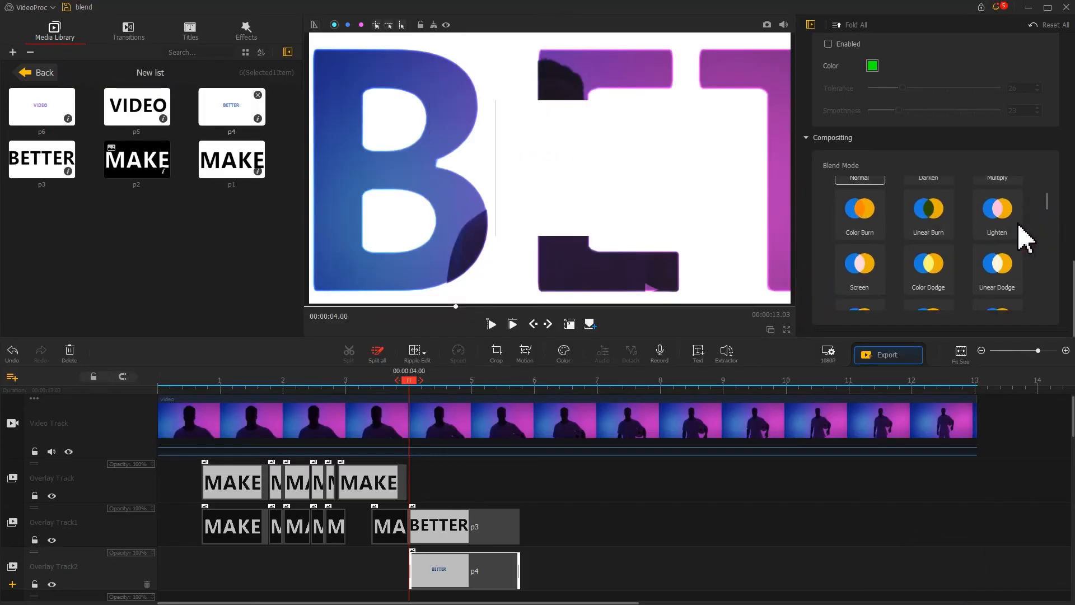
left_click(928, 228)
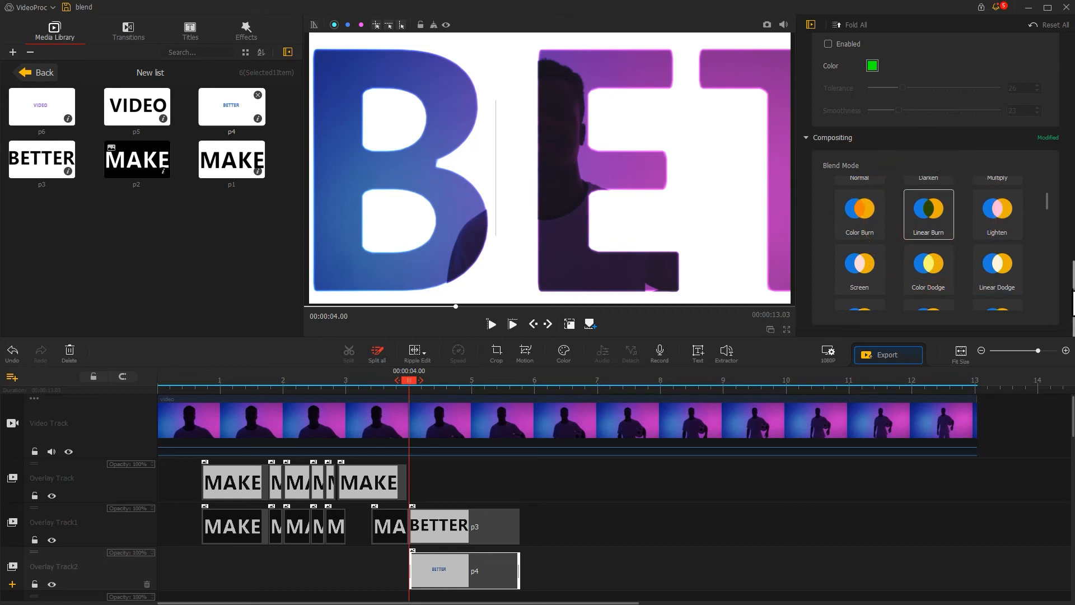
Set the p4 clip's scale to 0.30 and its position to X 0.275, Y 0.211.
scroll(1058, 193, "up", 5)
left_click(474, 307)
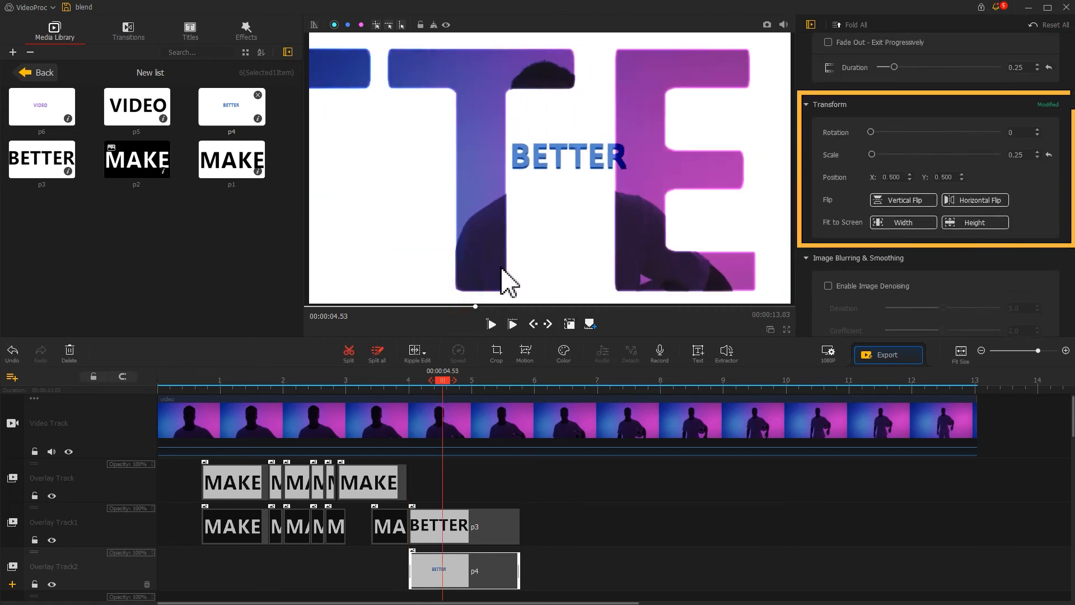
left_click(877, 154)
left_click_drag(877, 155, 873, 155)
left_click(1038, 158)
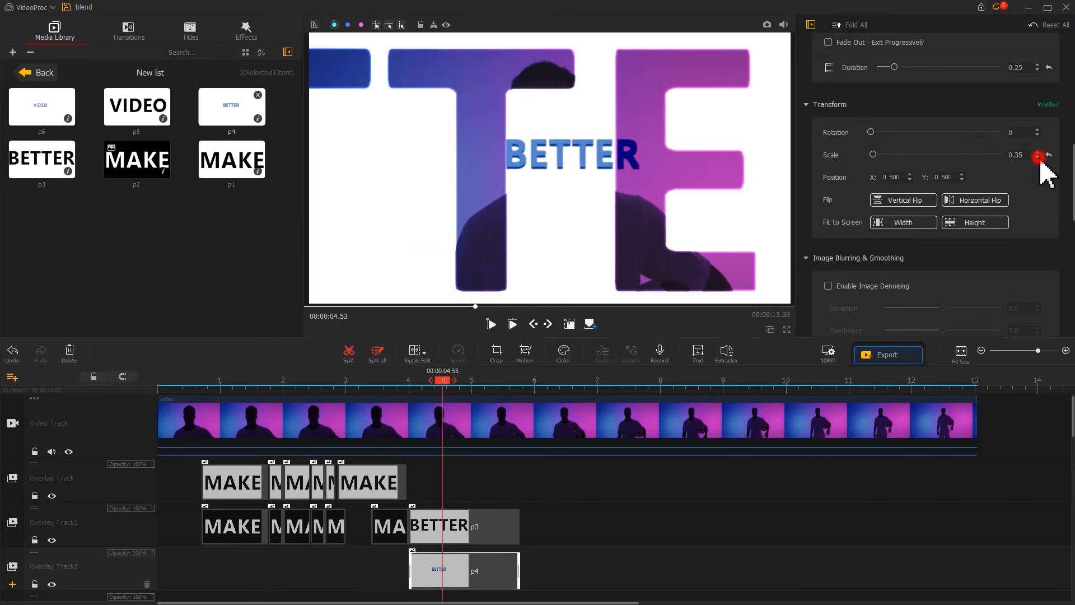
left_click(1038, 157)
left_click(1039, 157)
left_click(1038, 158)
left_click(1038, 158)
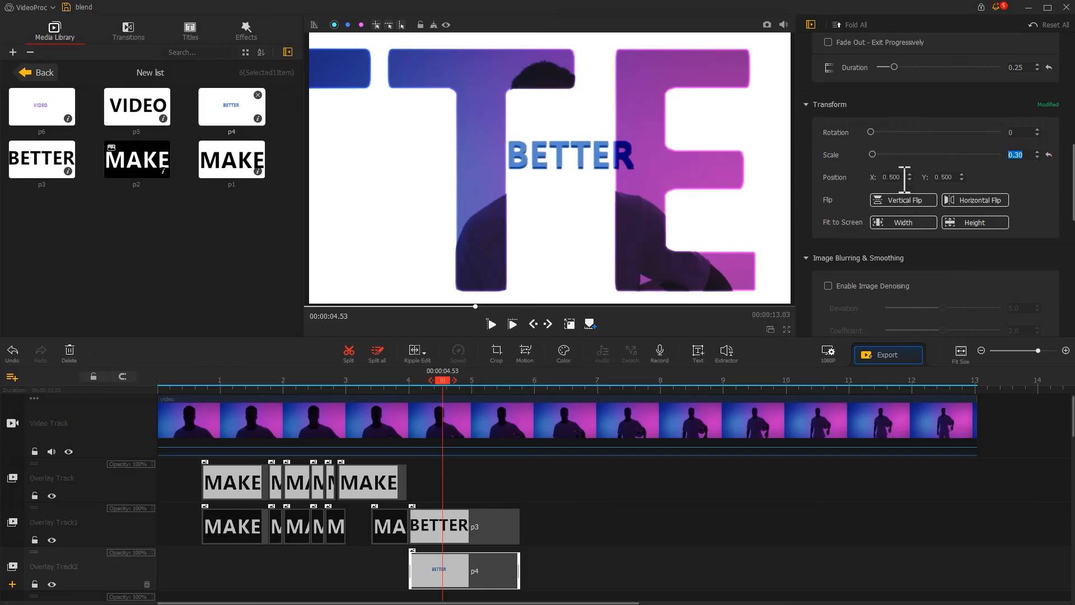
type("275211")
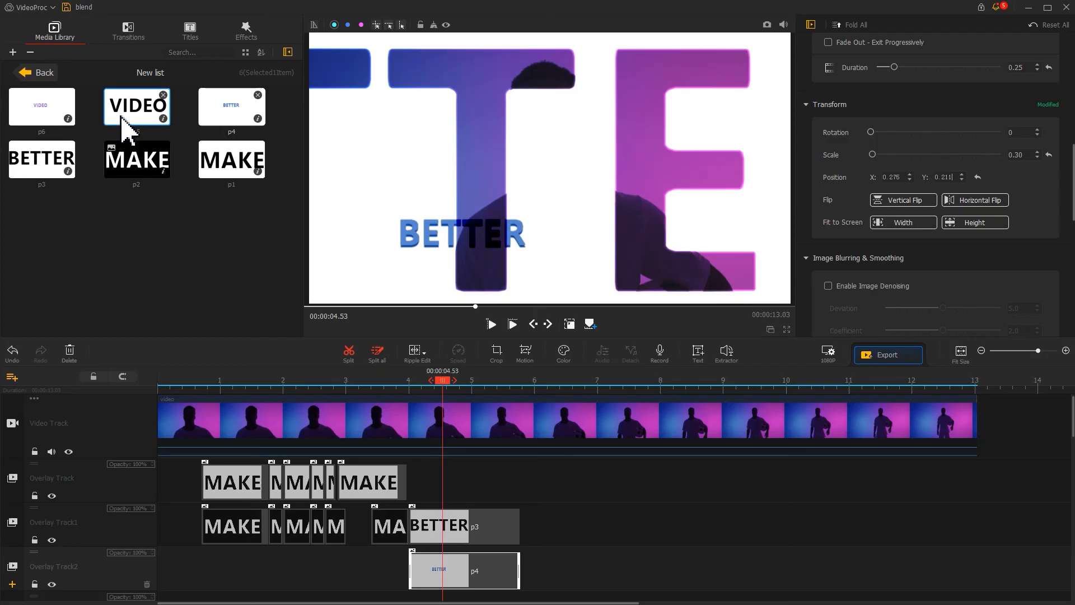
Place p5 directly after p3 on Overlay Track1 and p6 directly after p4 on Overlay Track2.
left_click_drag(128, 127, 566, 527)
left_click_drag(42, 112, 555, 571)
Add a starting motion keyframe to p5 with a frame width of 752 at X 522, Y 540.
left_click(595, 524)
left_click(526, 353)
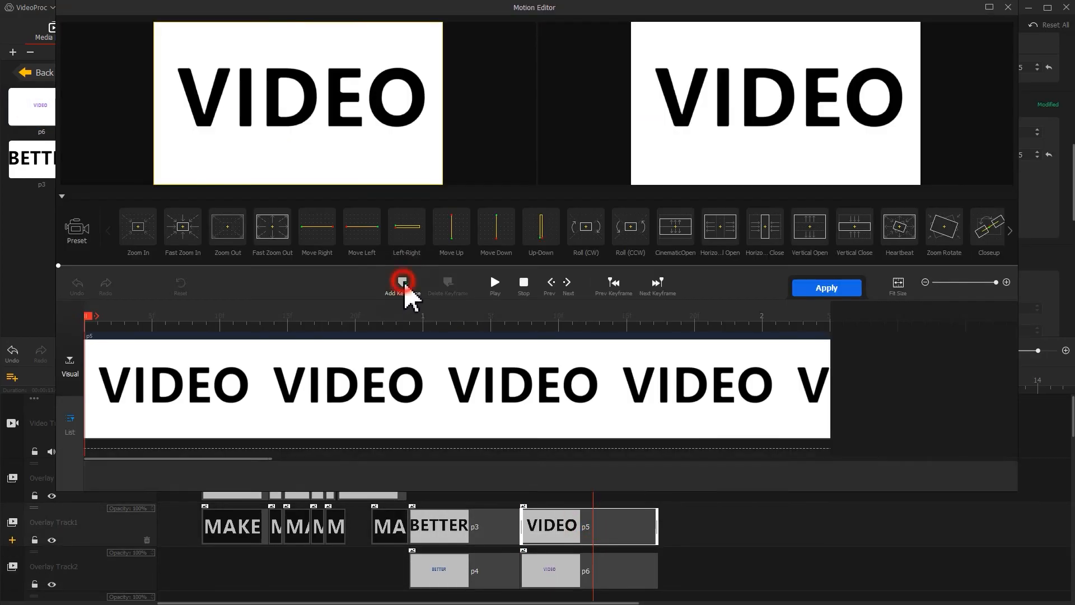
left_click(686, 476)
type("752")
key("Return")
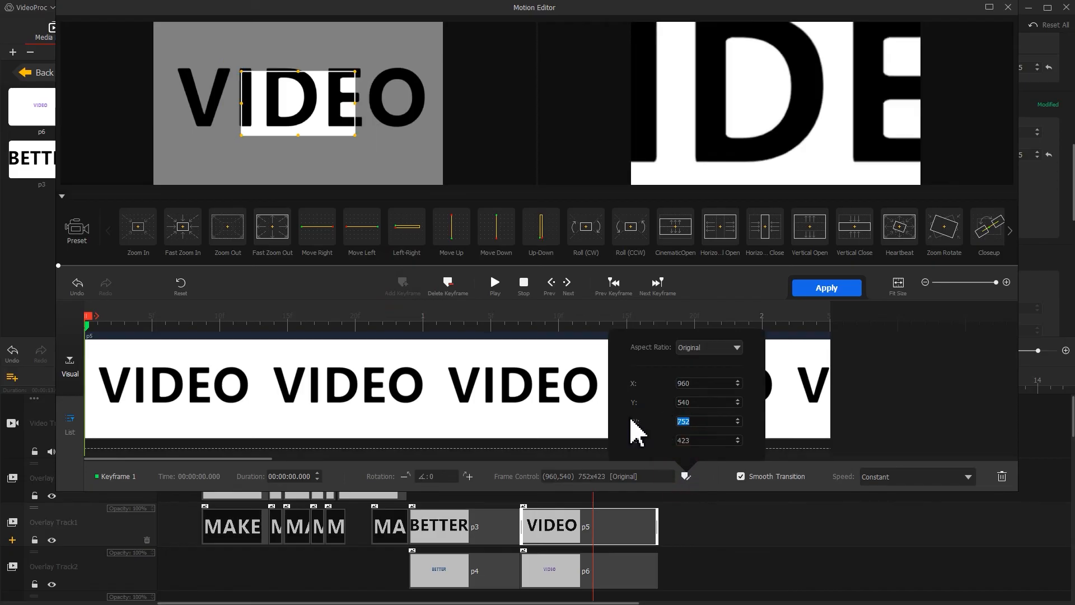
type("522")
key("Tab")
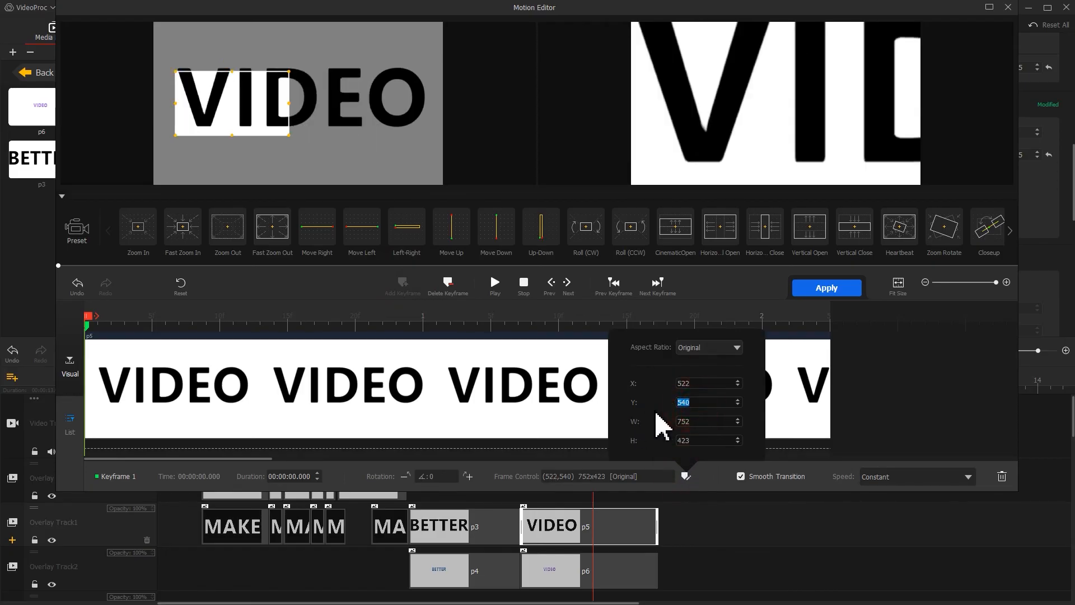
key("Return")
Add a second motion keyframe at p5's end, 00:00:02.20.
left_click_drag(782, 325, 861, 325)
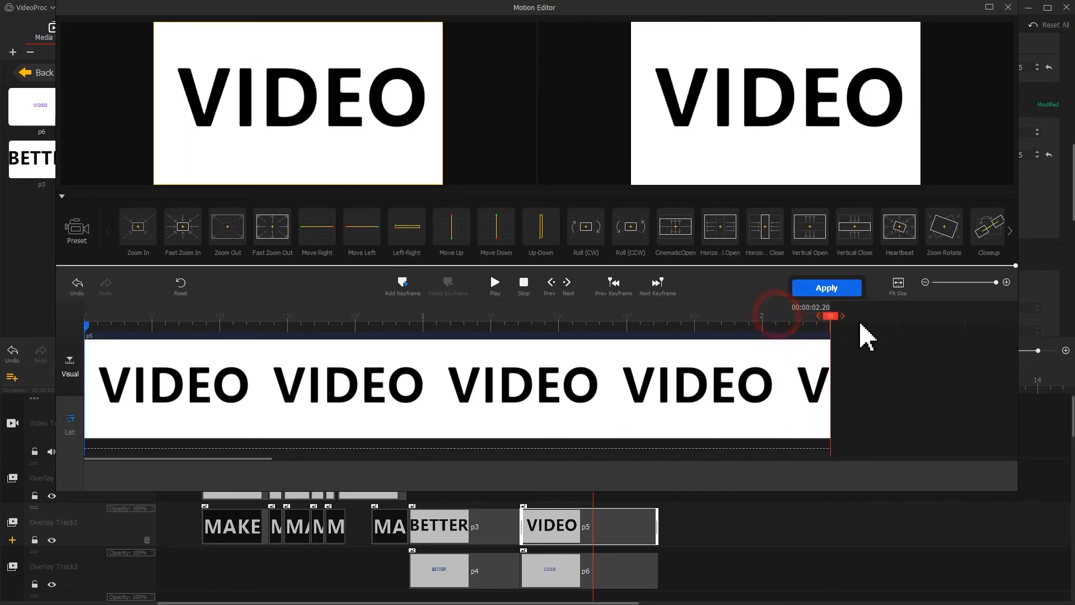
left_click(400, 287)
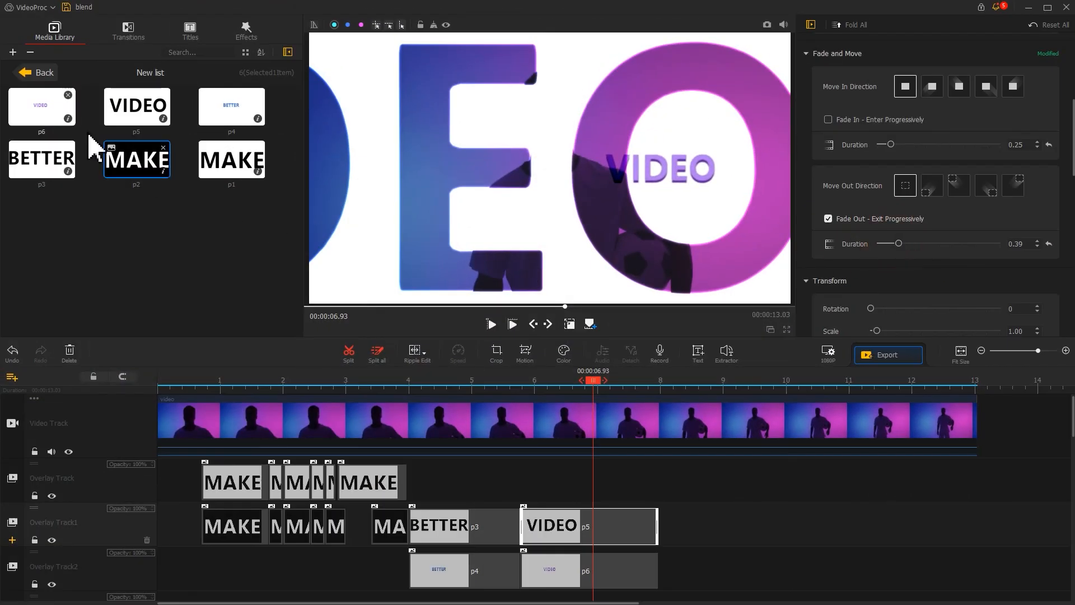
Return to the main media library and place the music file at the start of the audio track.
left_click(35, 72)
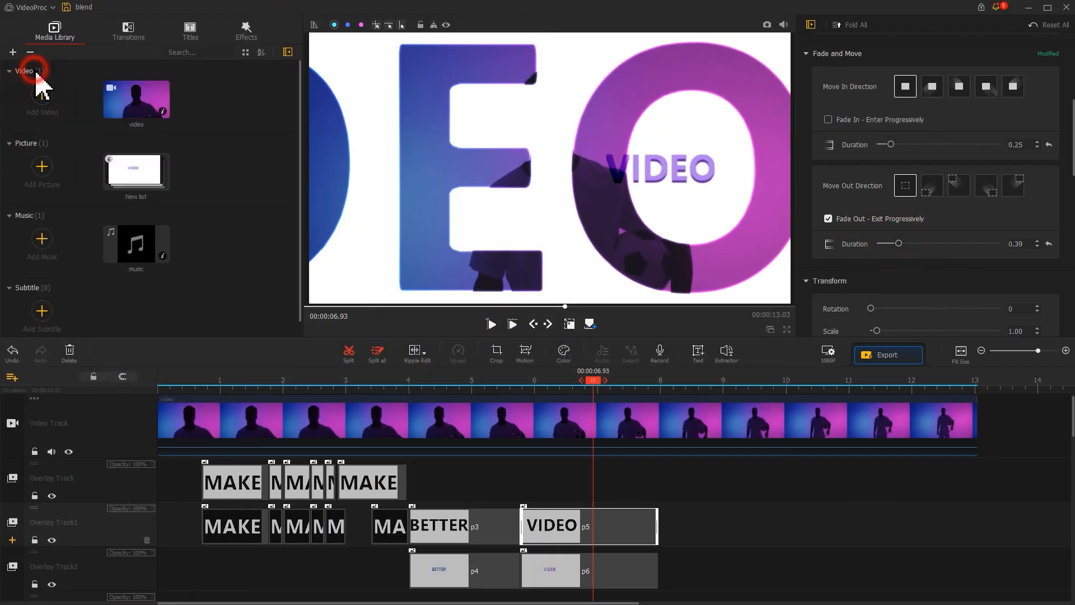
left_click_drag(116, 263, 101, 481)
Trim the music to the video's end by splitting it at 00:00:13.03 and deleting the rest, and set its fade-out to 2.63.
scroll(485, 396, "down", 2)
left_click_drag(555, 379, 628, 382)
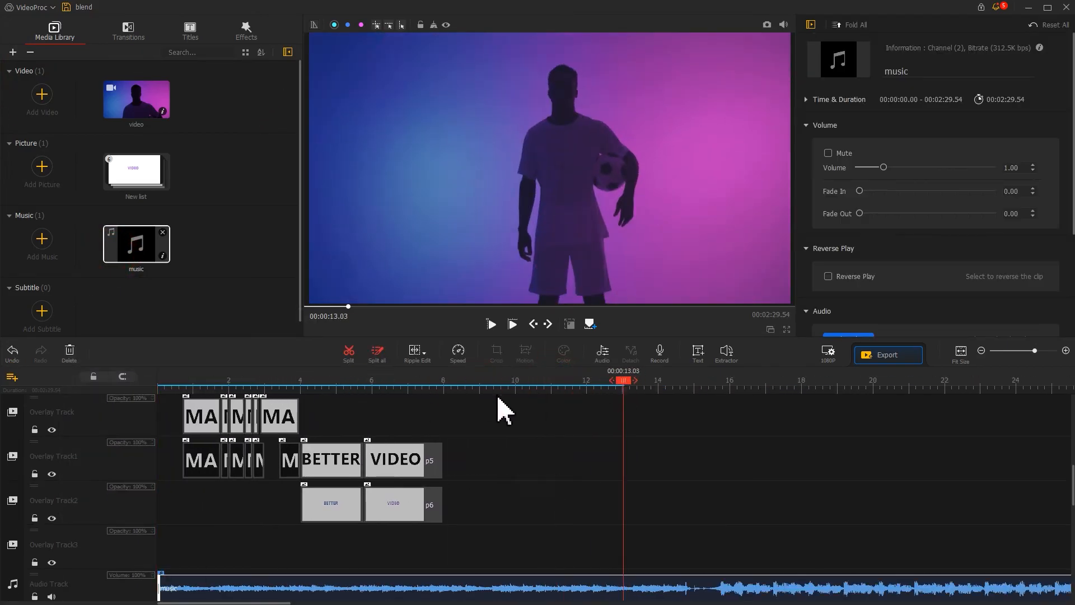
left_click(353, 355)
left_click(697, 585)
key("Delete")
left_click(617, 589)
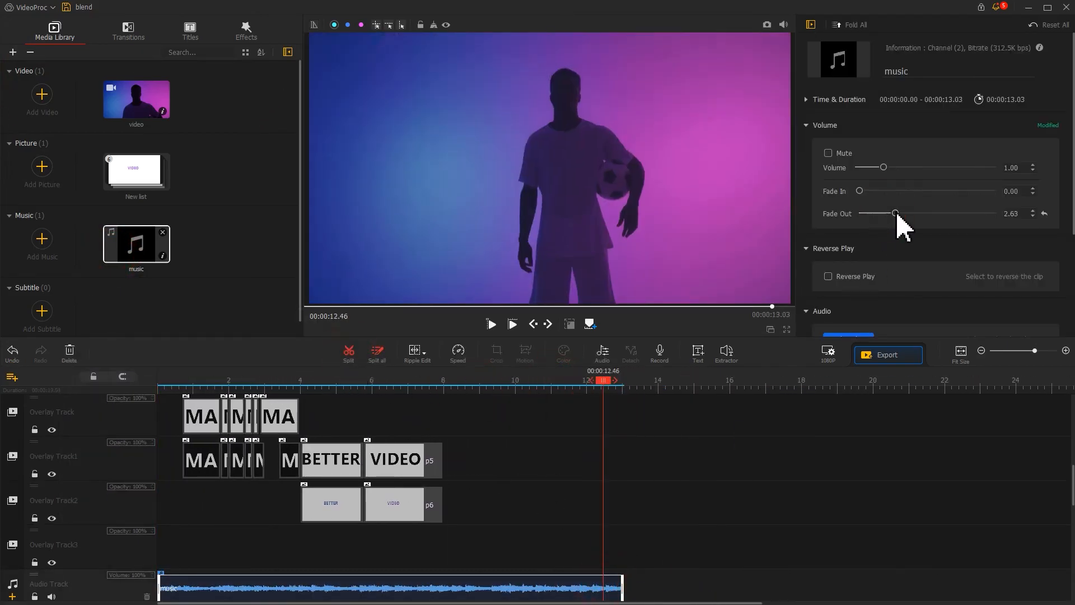
Play the finished project from the beginning to review the blend effects with the music.
left_click_drag(607, 382, 119, 419)
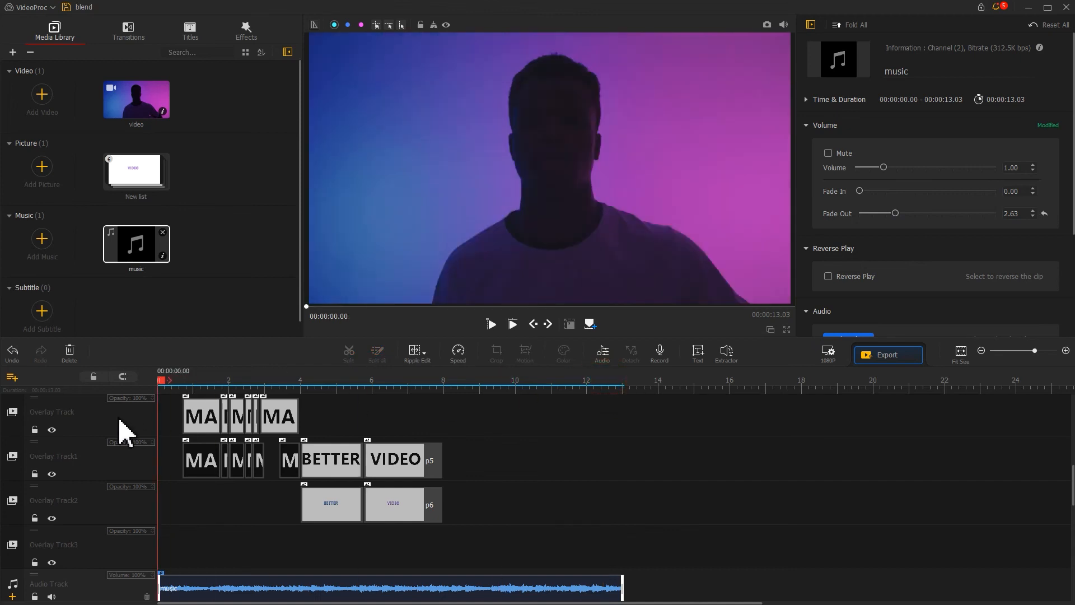
key("space")
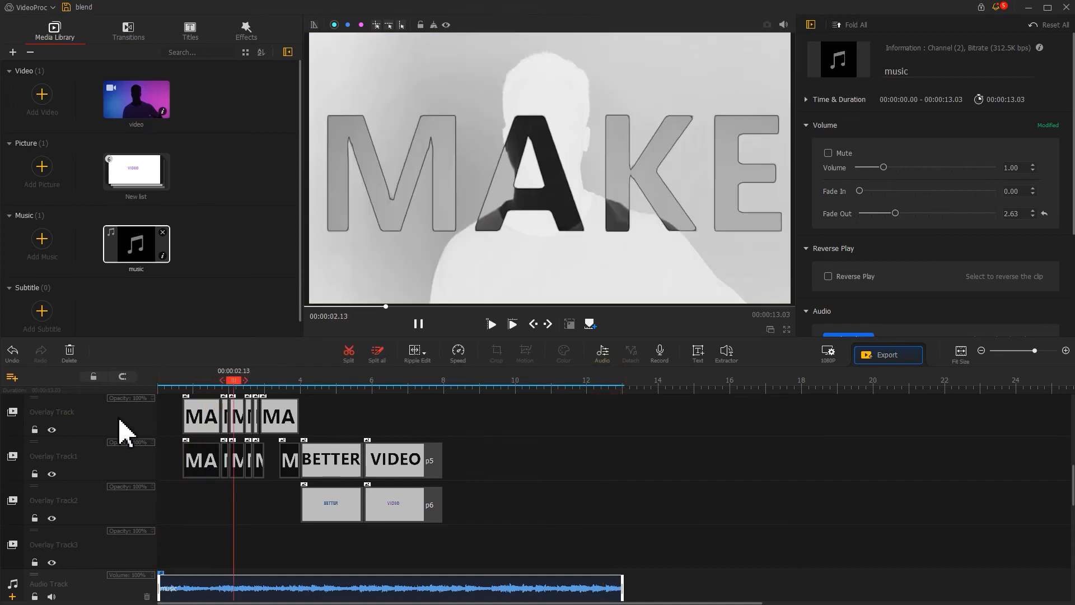